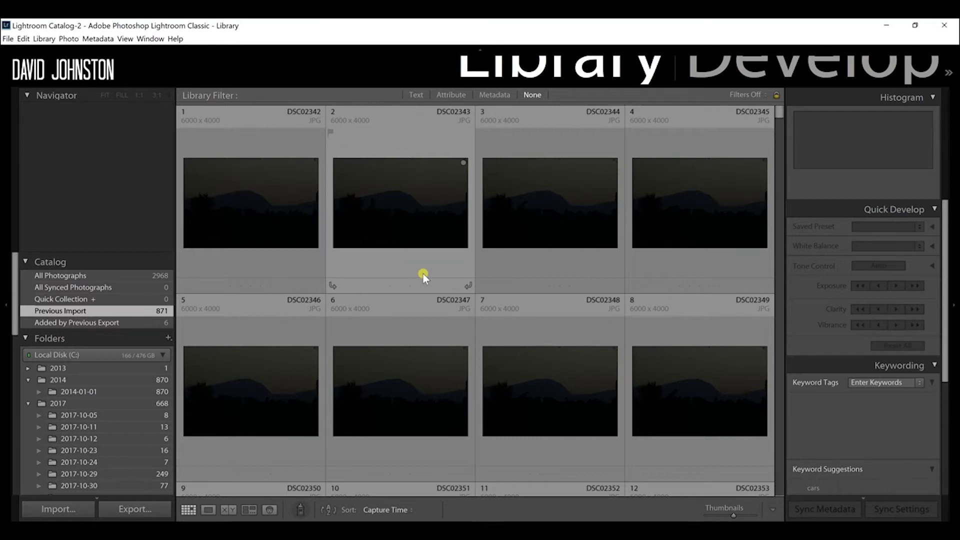
Open the last sunrise frame, 870, on its own and bring it into Develop.
scroll(423, 274, "down", 20)
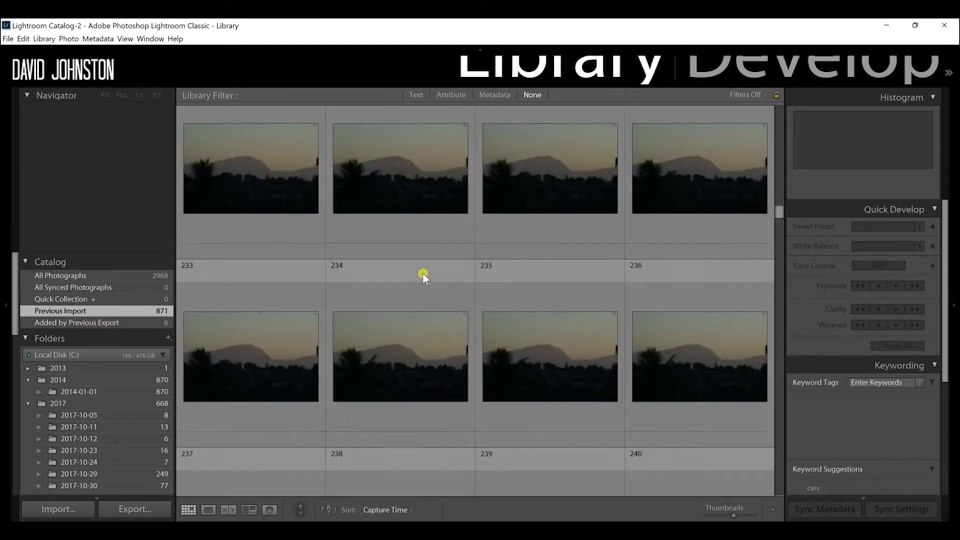
scroll(423, 274, "down", 2)
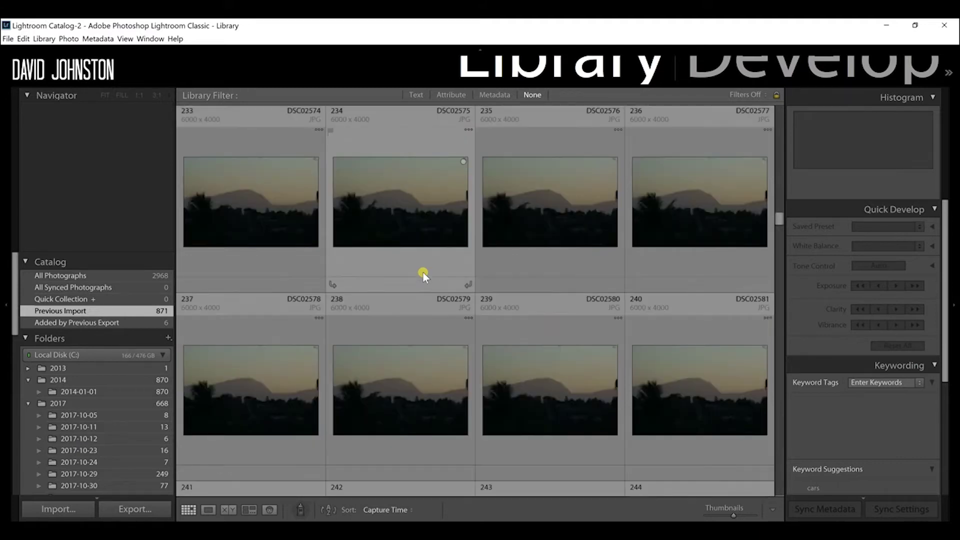
scroll(422, 269, "down", 20)
scroll(424, 261, "down", 20)
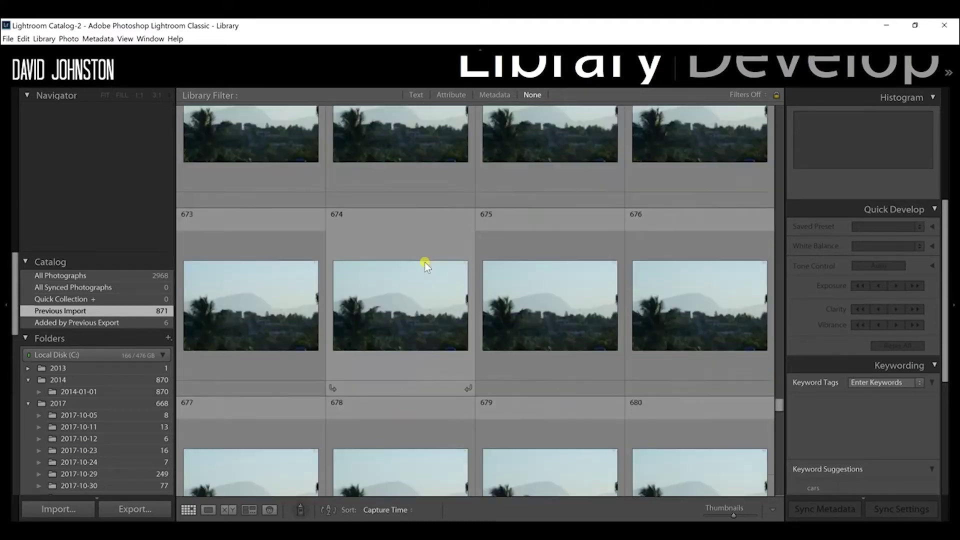
scroll(424, 262, "down", 19)
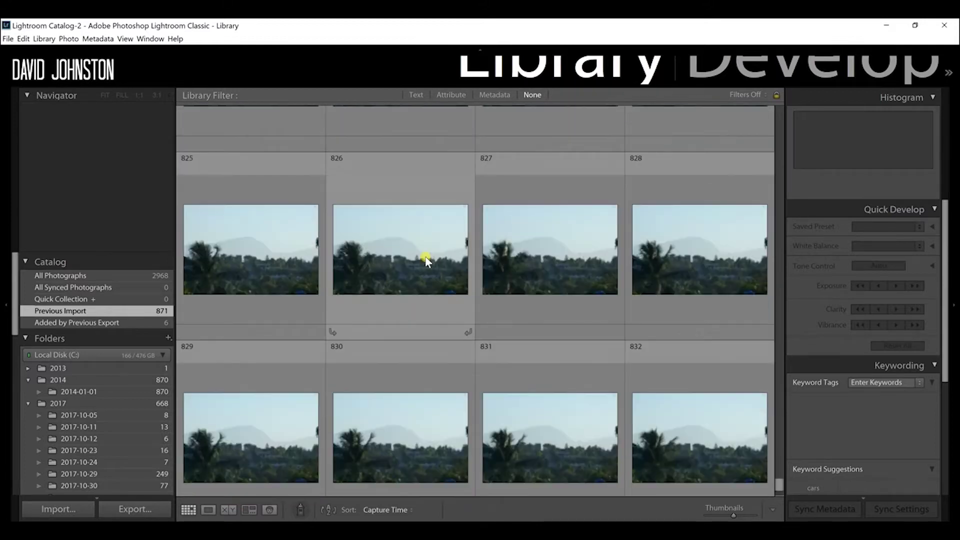
scroll(425, 260, "down", 5)
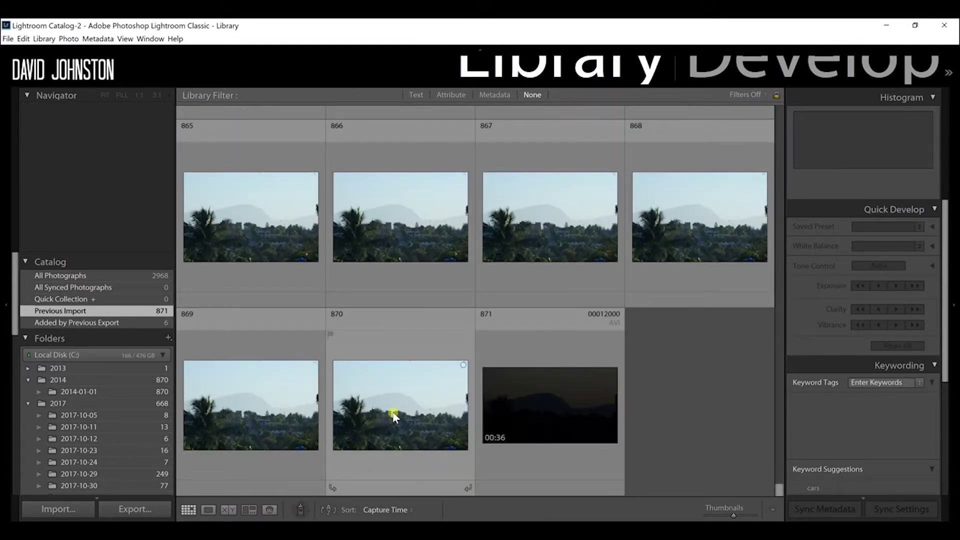
double_click(394, 416)
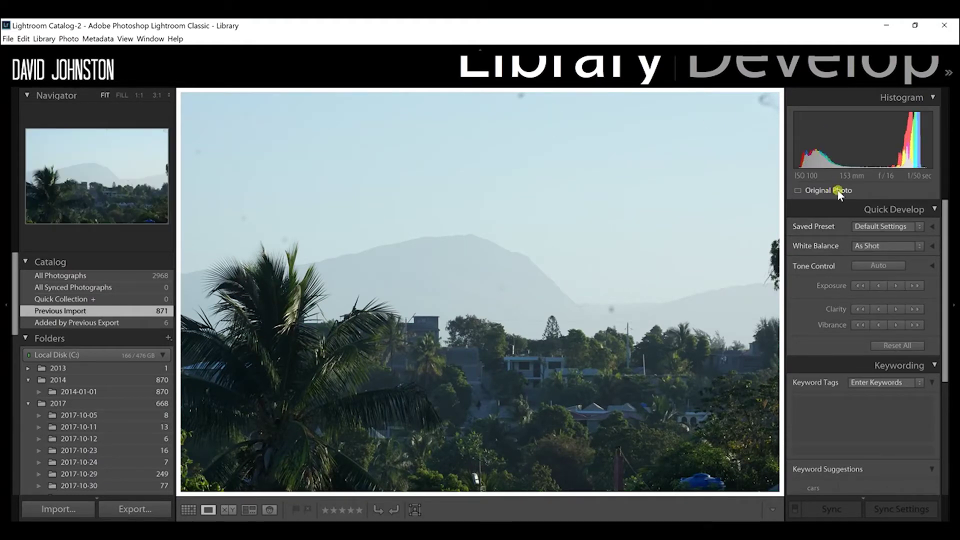
left_click(755, 53)
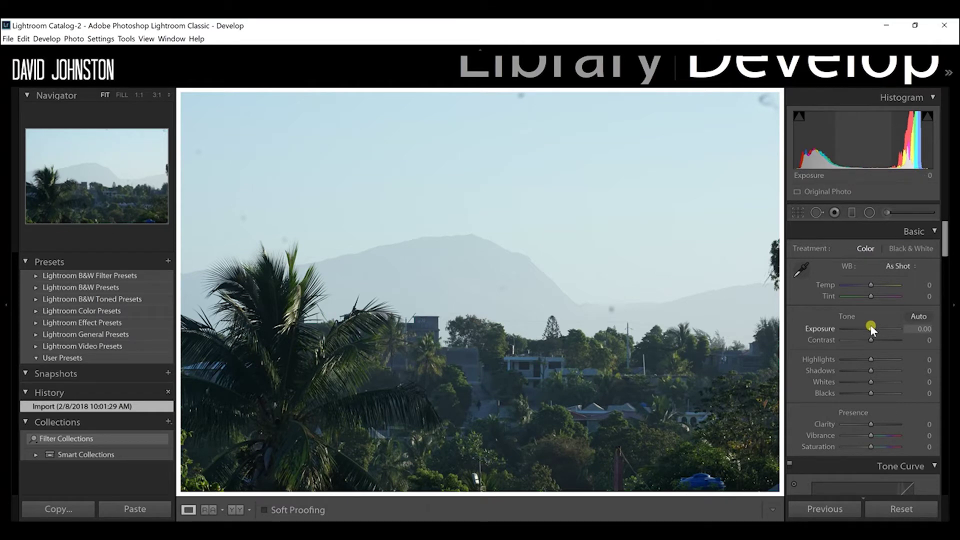
Set Exposure -0.61, Contrast +17, Highlights -4, Shadows +54, Whites -21, Clarity +25, Vibrance +31, Saturation +8.
left_click_drag(871, 325, 877, 342)
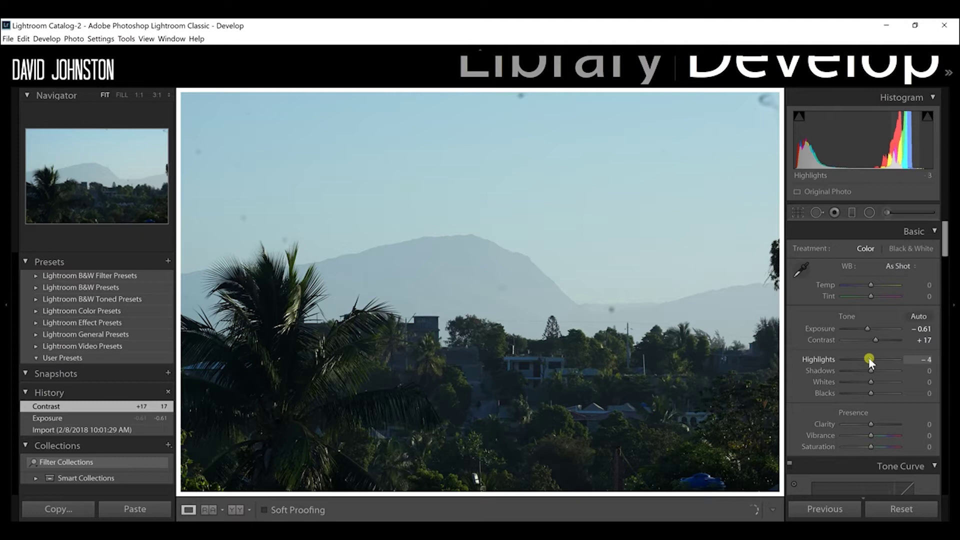
left_click_drag(868, 358, 886, 370)
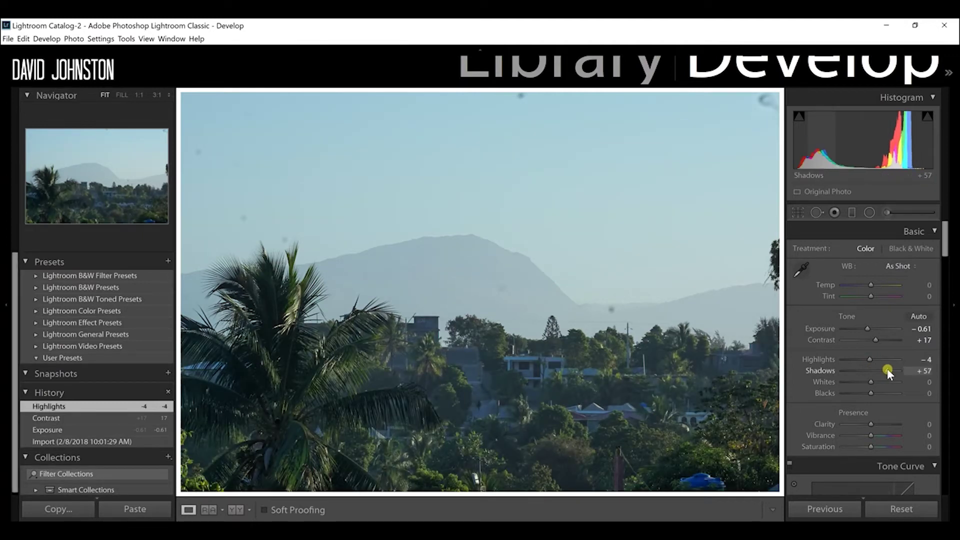
left_click_drag(887, 371, 885, 372)
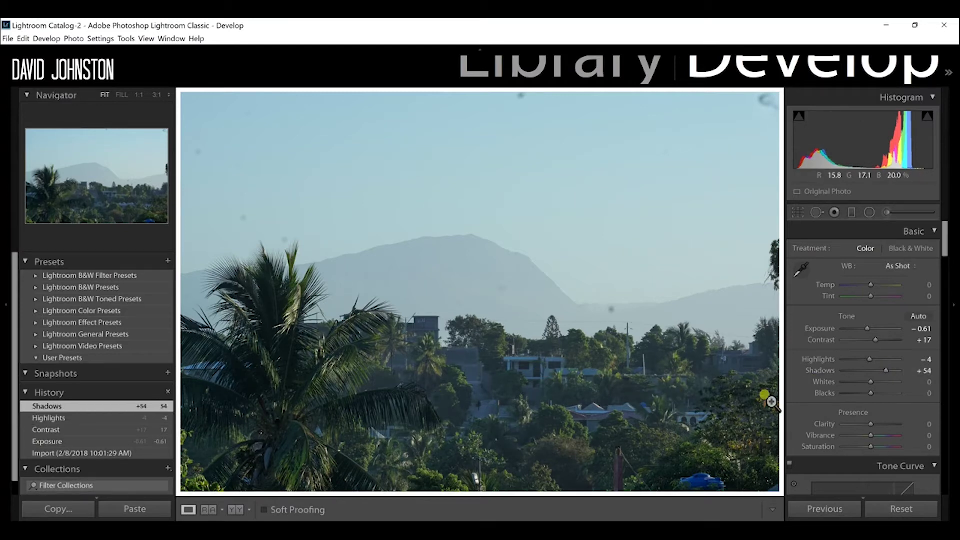
left_click_drag(870, 382, 877, 426)
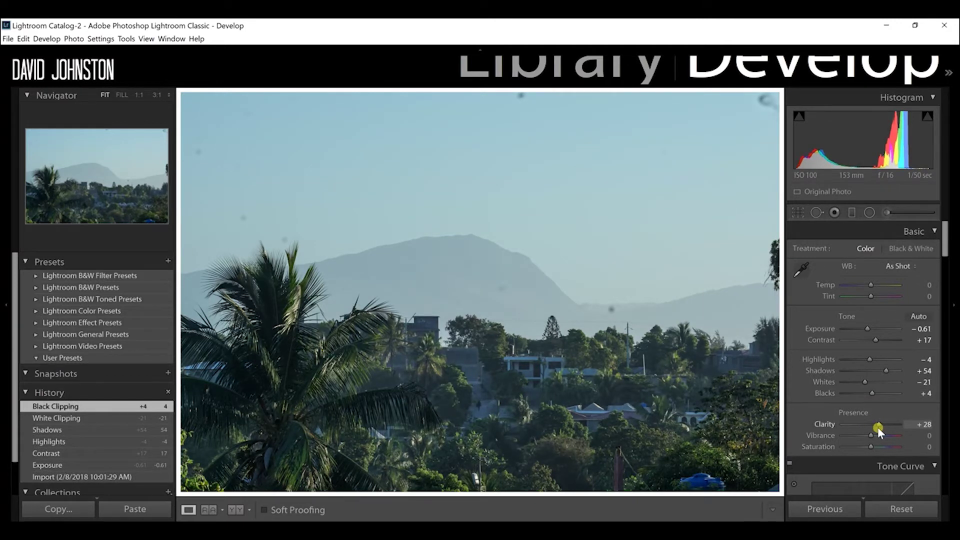
left_click_drag(878, 428, 871, 445)
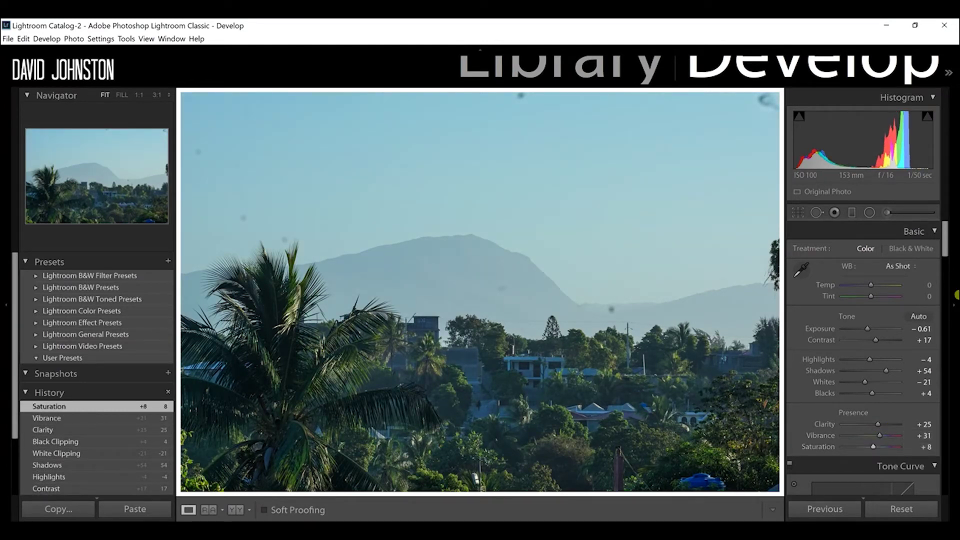
left_click_drag(945, 231, 948, 265)
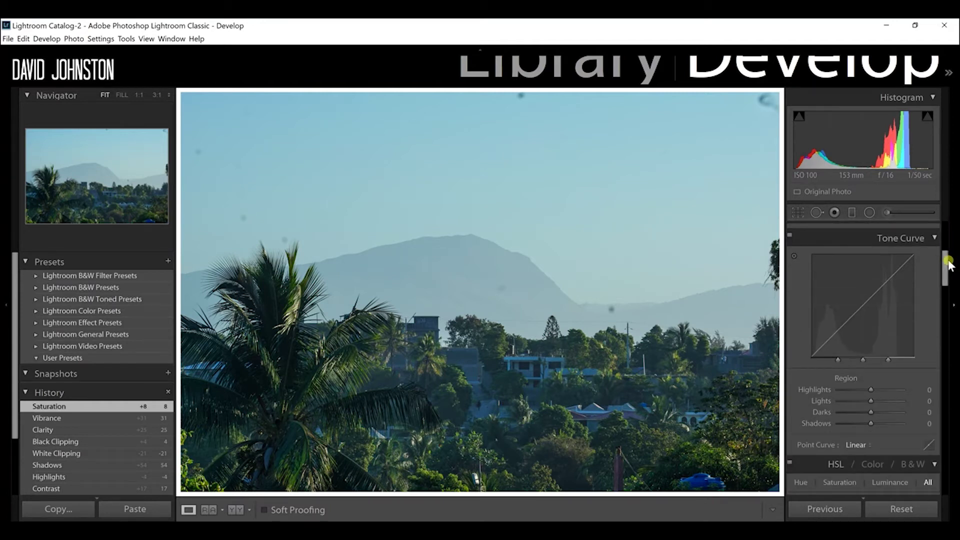
scroll(799, 302, "up", 5)
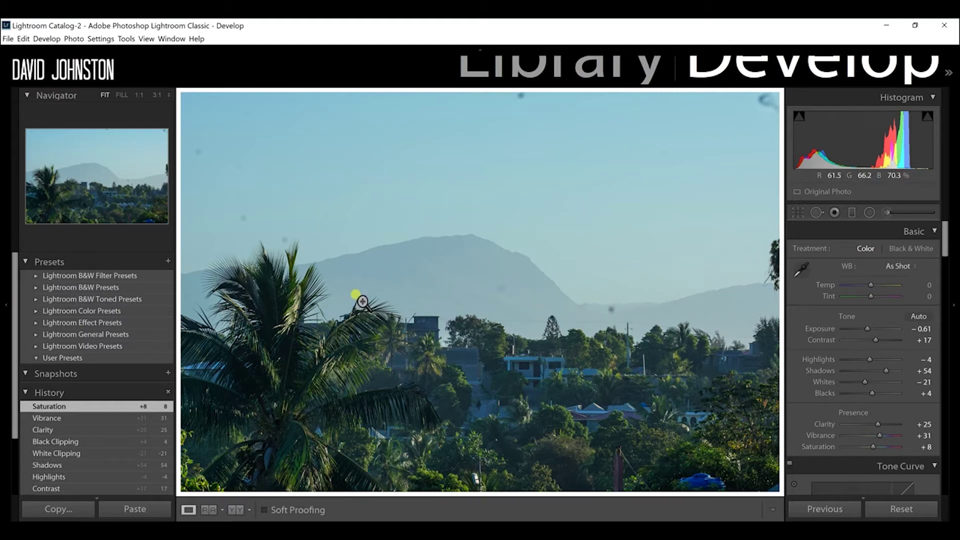
Activate the Spot Removal tool in Heal mode with Size 76, Feather 0, Opacity 100.
left_click(816, 214)
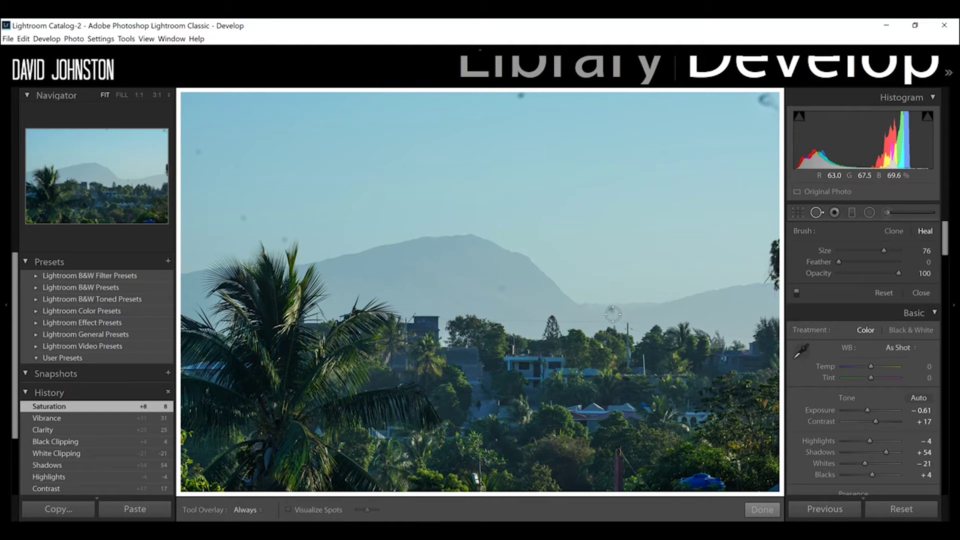
Try a heal spot on the mountain ridge, undo it, then finish and return to Library.
left_click(612, 313)
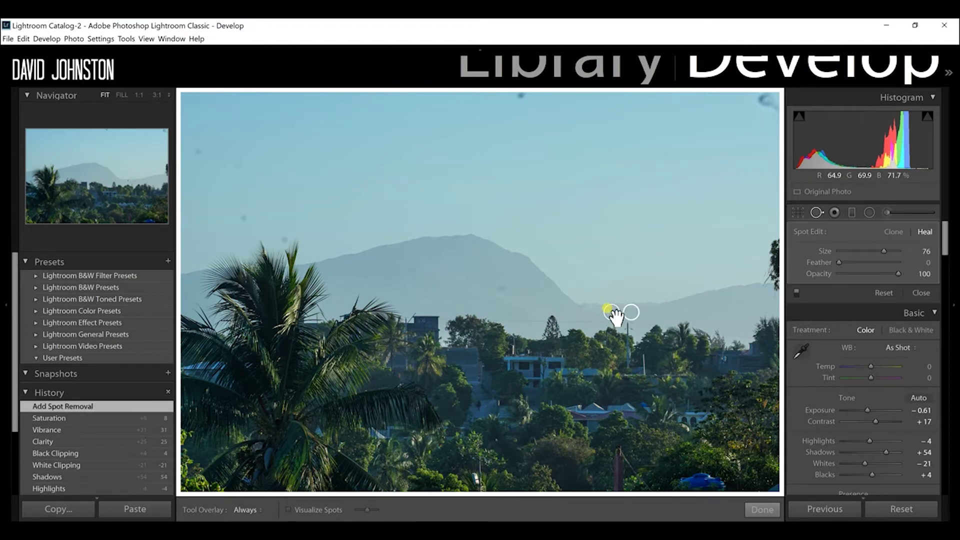
left_click(626, 310)
key("ctrl+z")
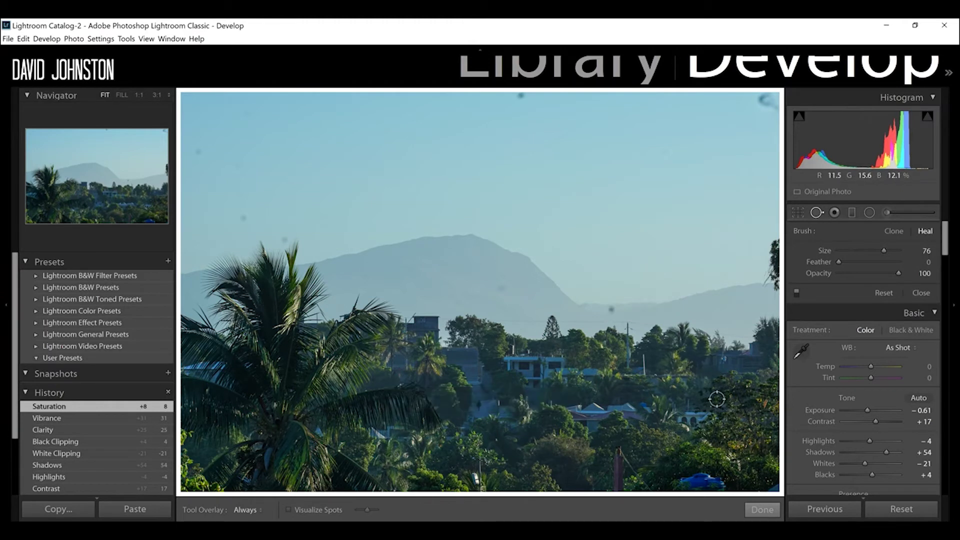
left_click(762, 509)
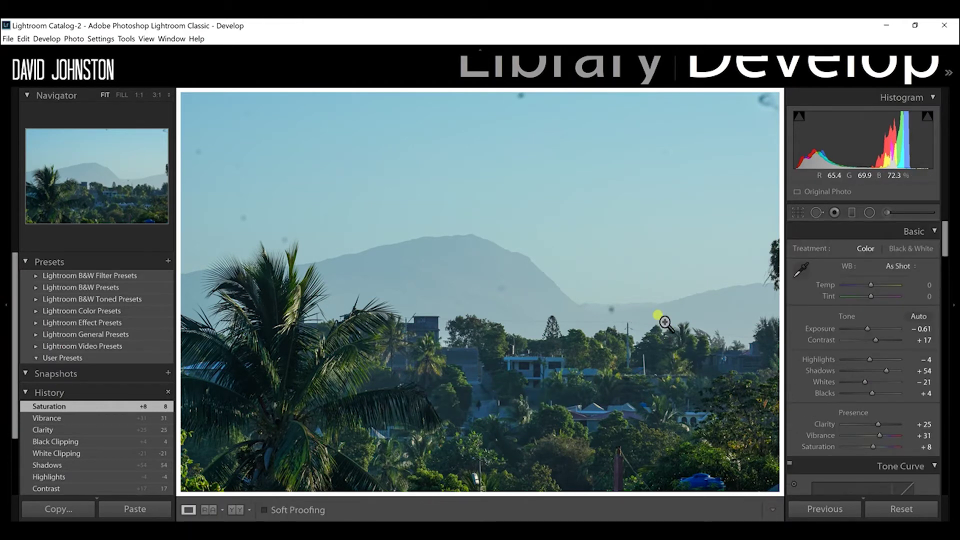
left_click(561, 70)
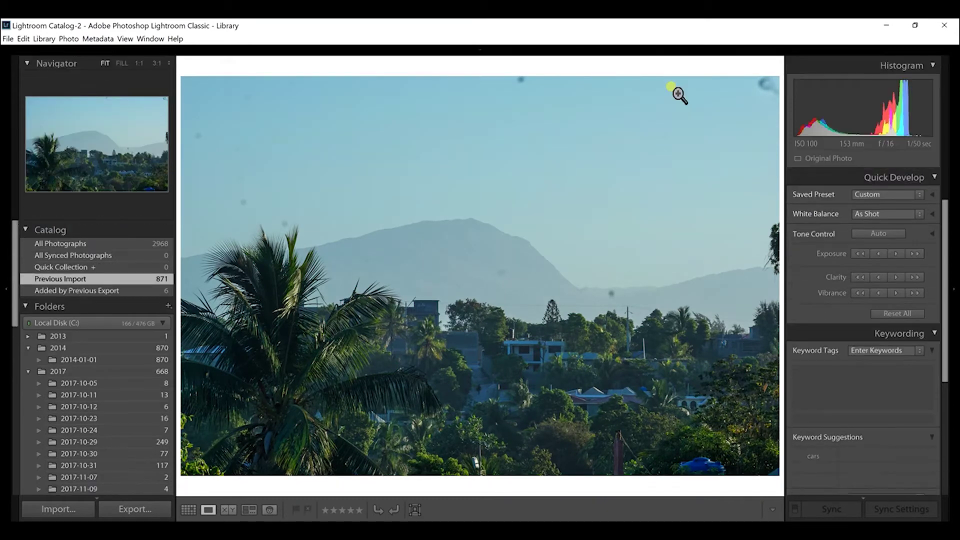
Show the sequence in Grid view scrolled back to frame 1 and select all photos.
key("g")
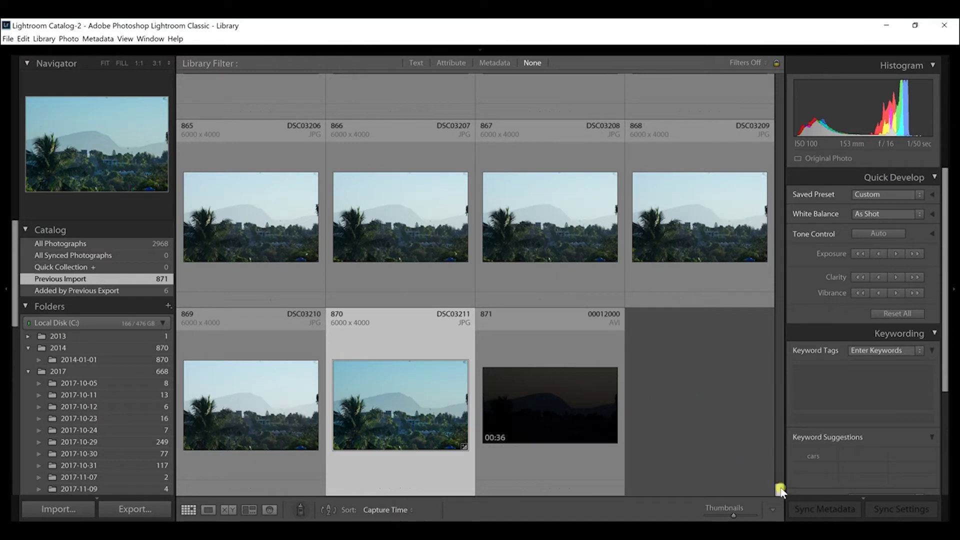
left_click_drag(780, 491, 776, 74)
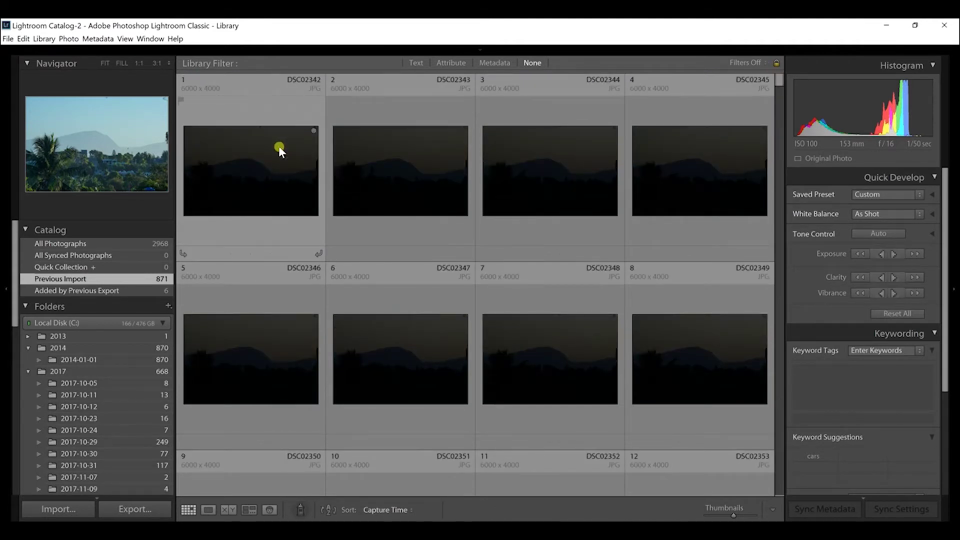
key("ctrl+a")
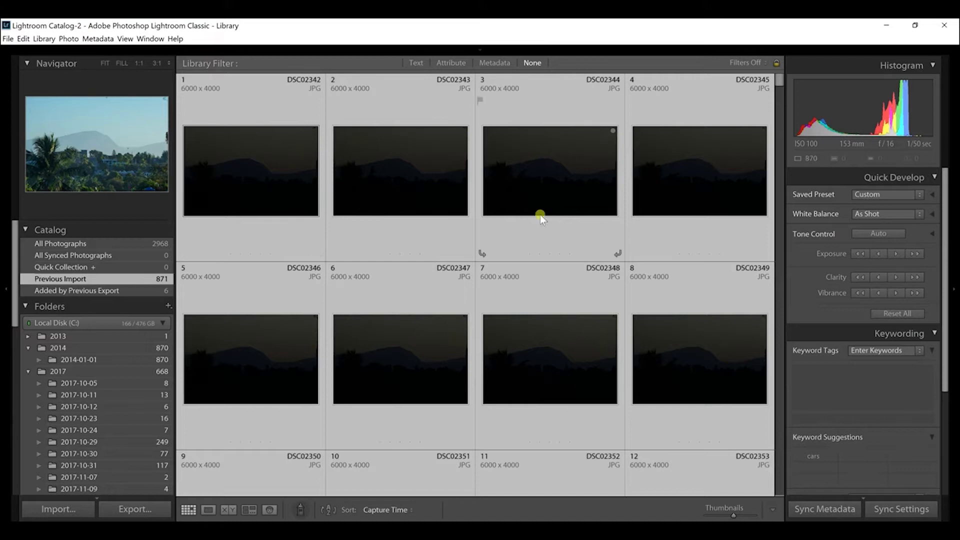
Synchronize with every setting checked, applying frame 870's grade to all selected frames.
left_click(892, 510)
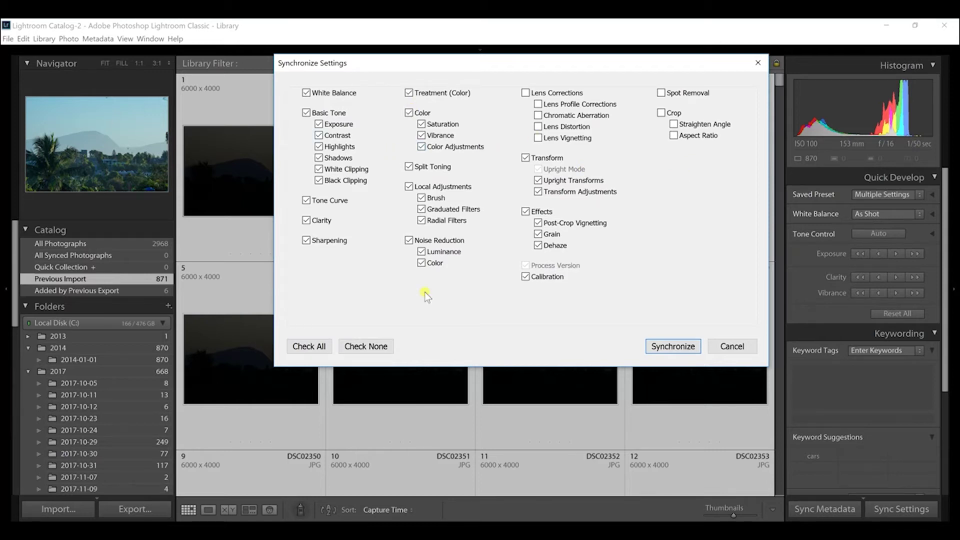
left_click(310, 347)
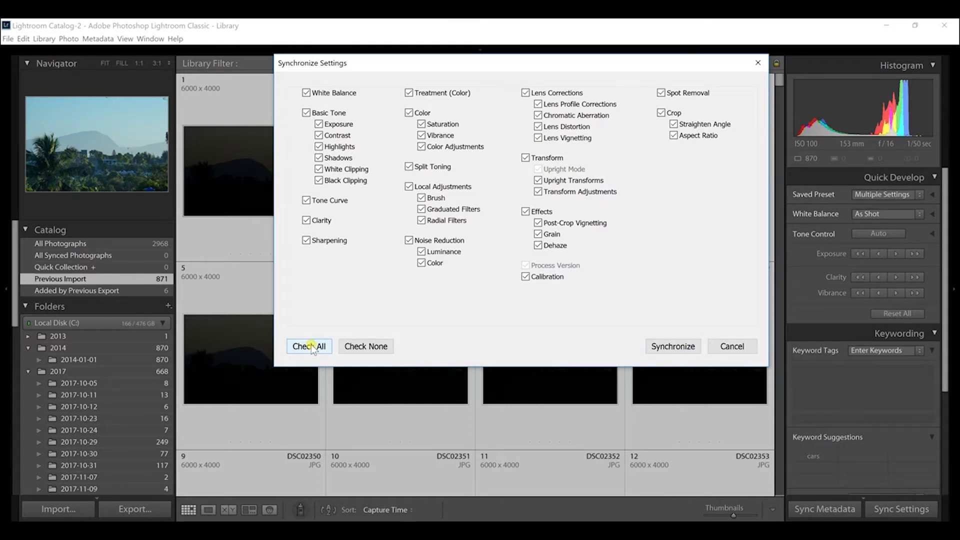
left_click(356, 345)
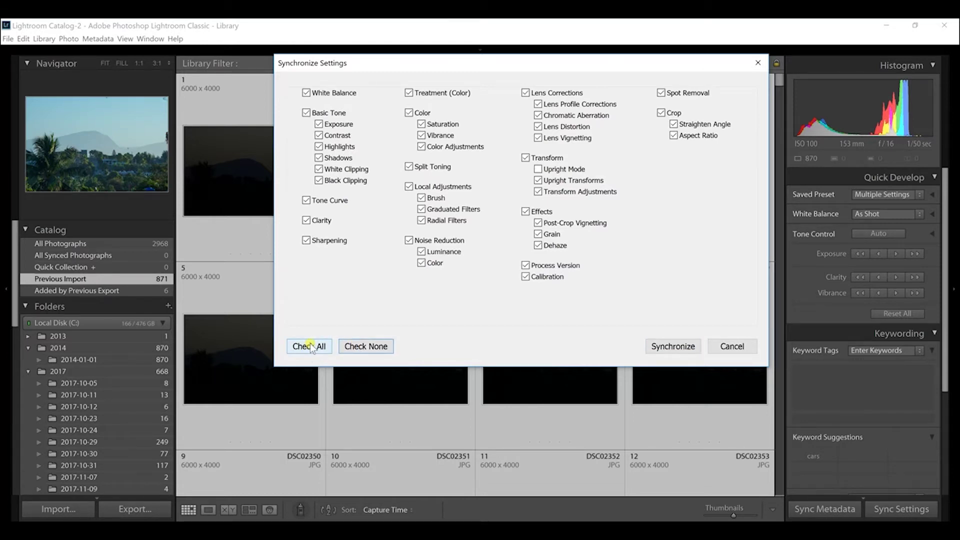
left_click(311, 349)
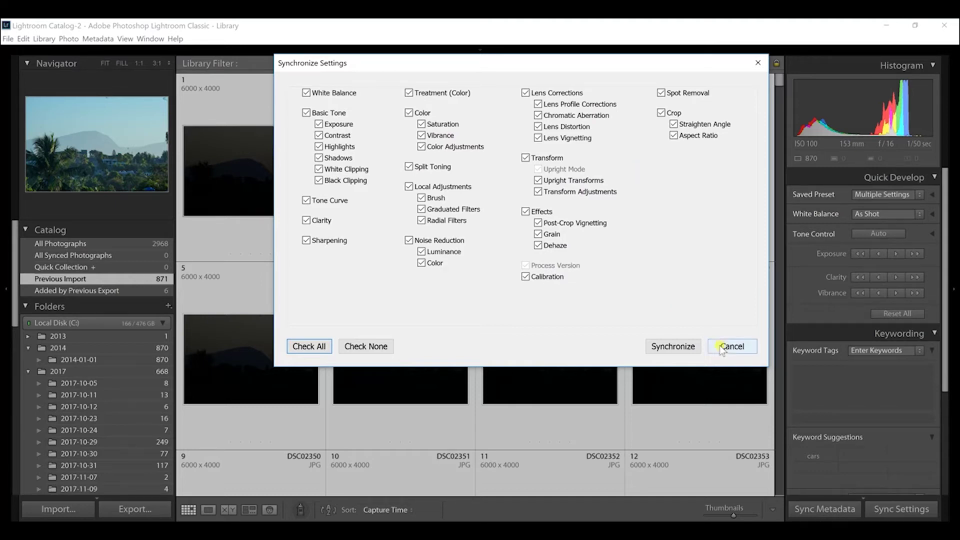
left_click(685, 347)
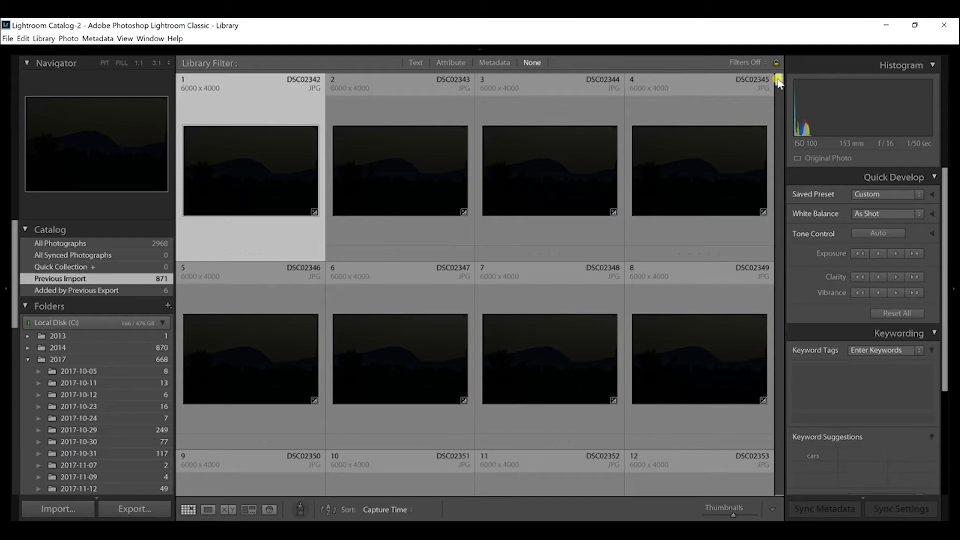
Scroll through the grid from frame 1 to the end, where item 871 is an AVI video.
left_click_drag(778, 82, 783, 126)
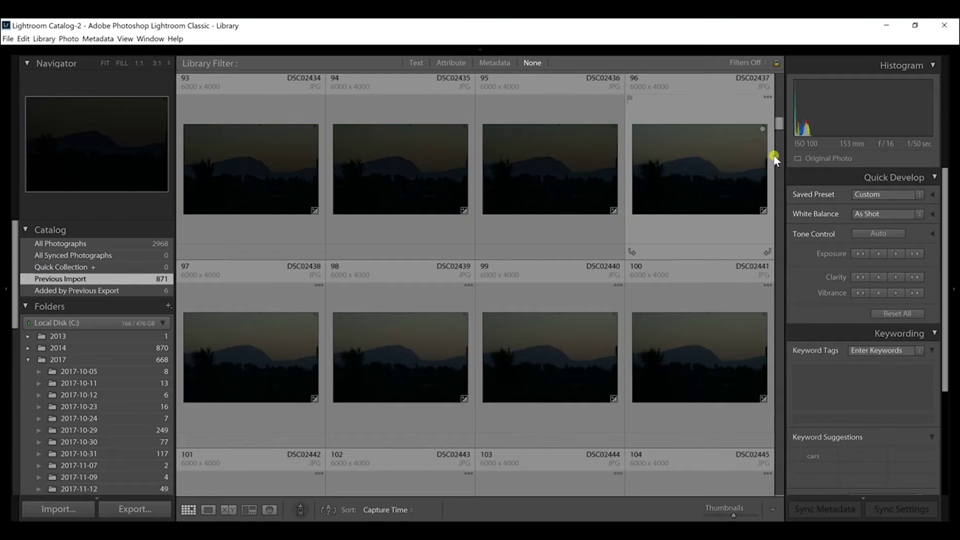
left_click_drag(778, 123, 780, 207)
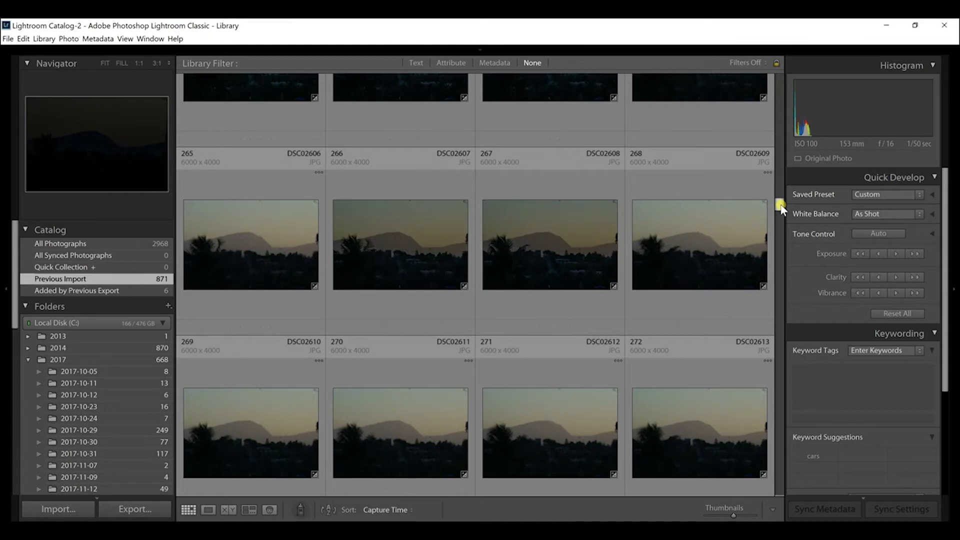
left_click_drag(781, 209, 781, 302)
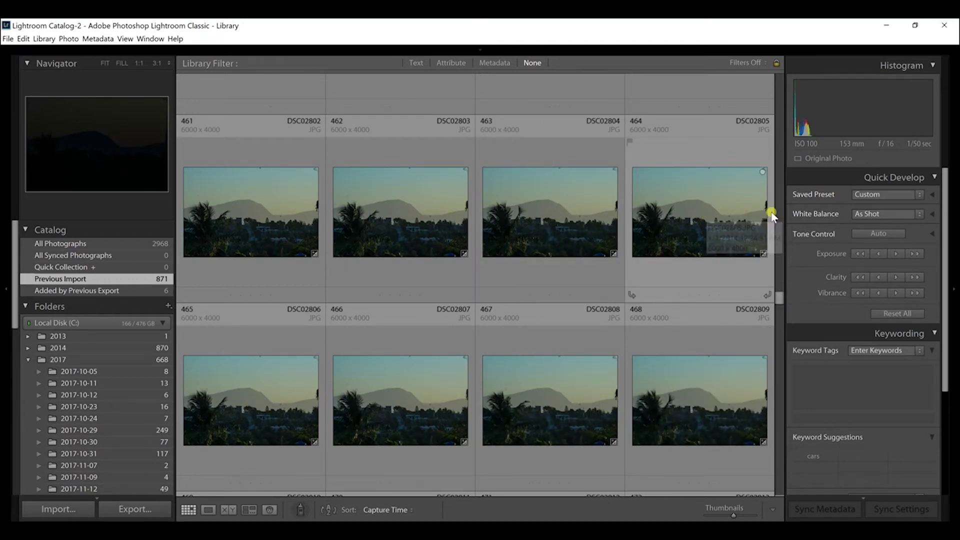
left_click_drag(781, 299, 777, 424)
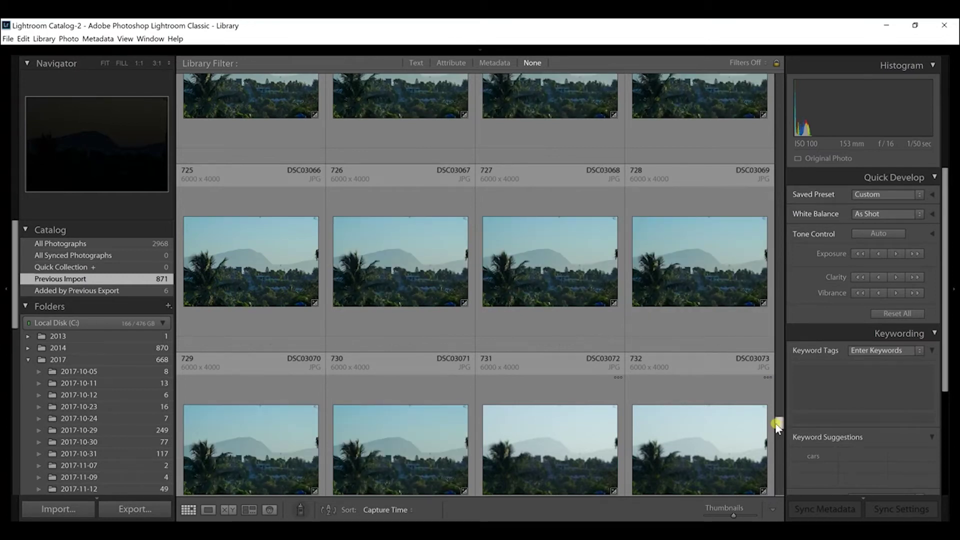
left_click_drag(772, 167, 775, 70)
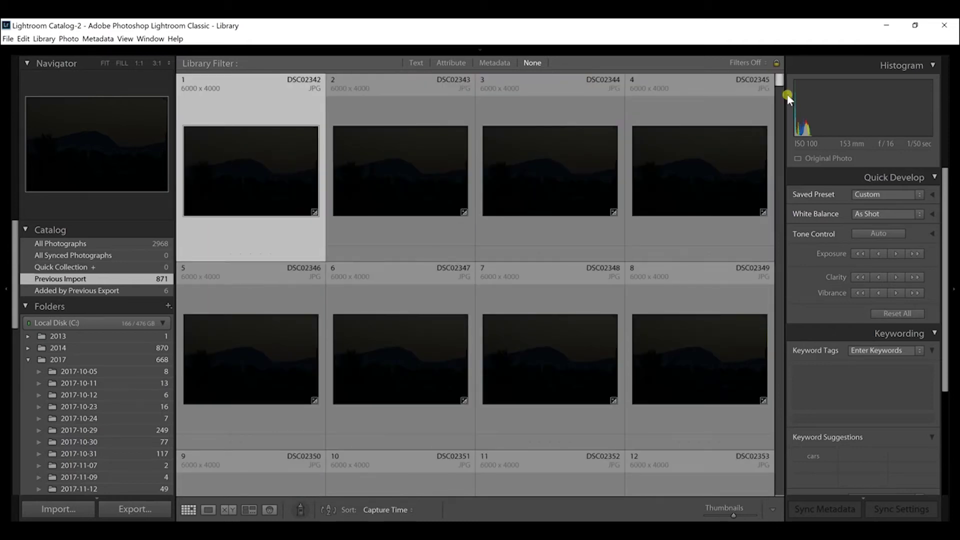
scroll(775, 338, "down", 5)
left_click_drag(774, 338, 776, 495)
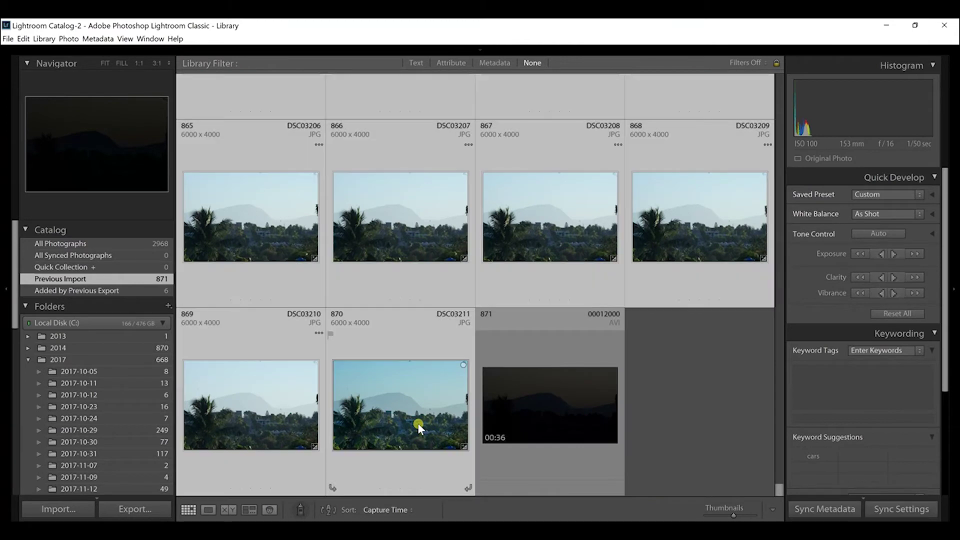
Minimize Lightroom and create a new desktop folder named TL.
left_click(888, 24)
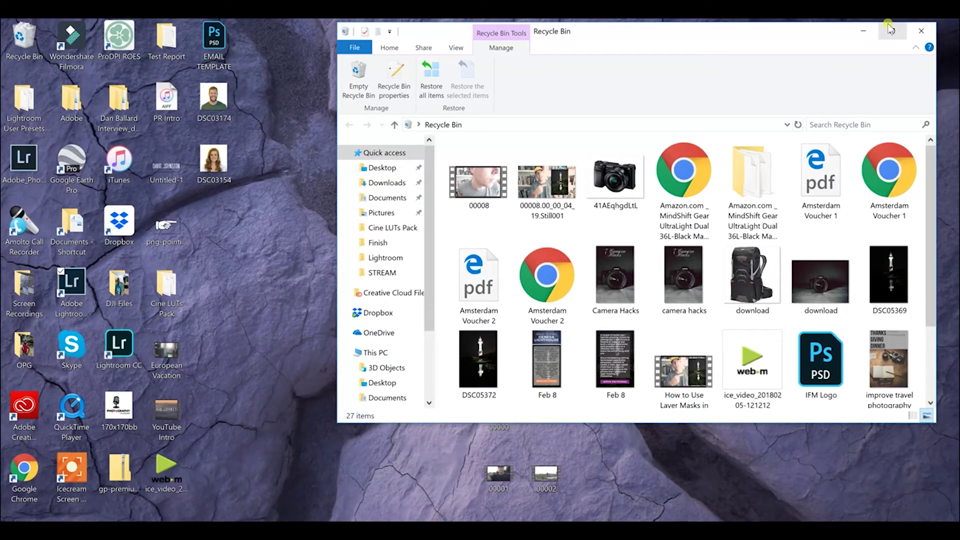
right_click(235, 248)
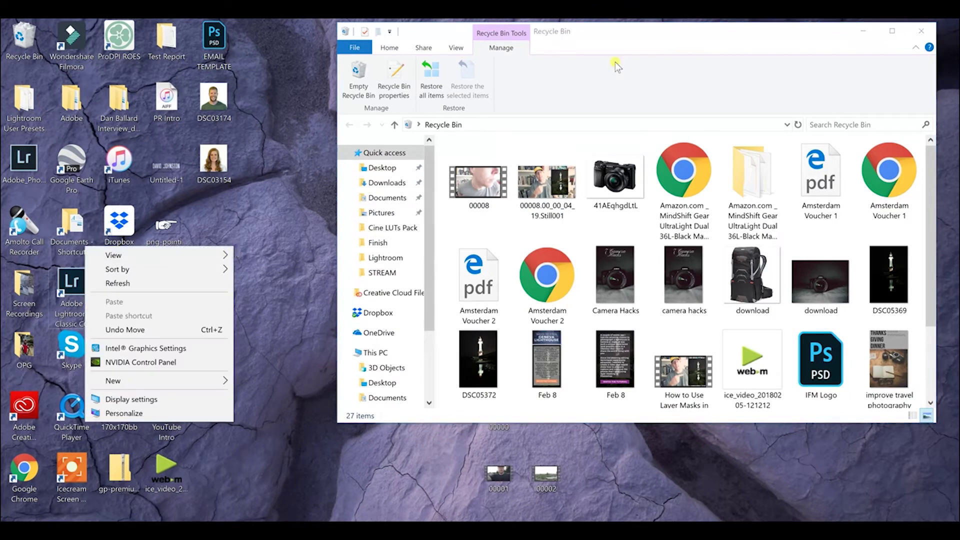
left_click(856, 29)
left_click(856, 29)
right_click(254, 287)
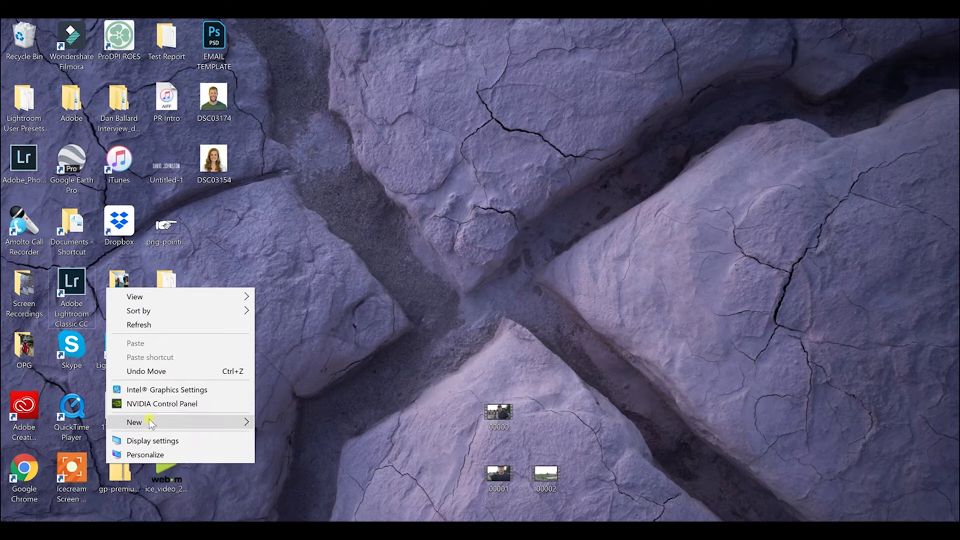
left_click(278, 423)
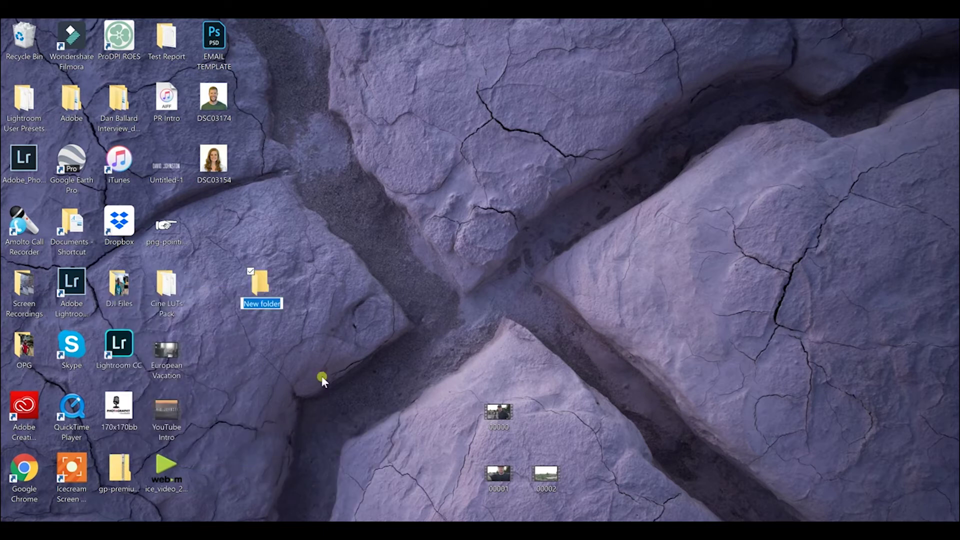
key("Return")
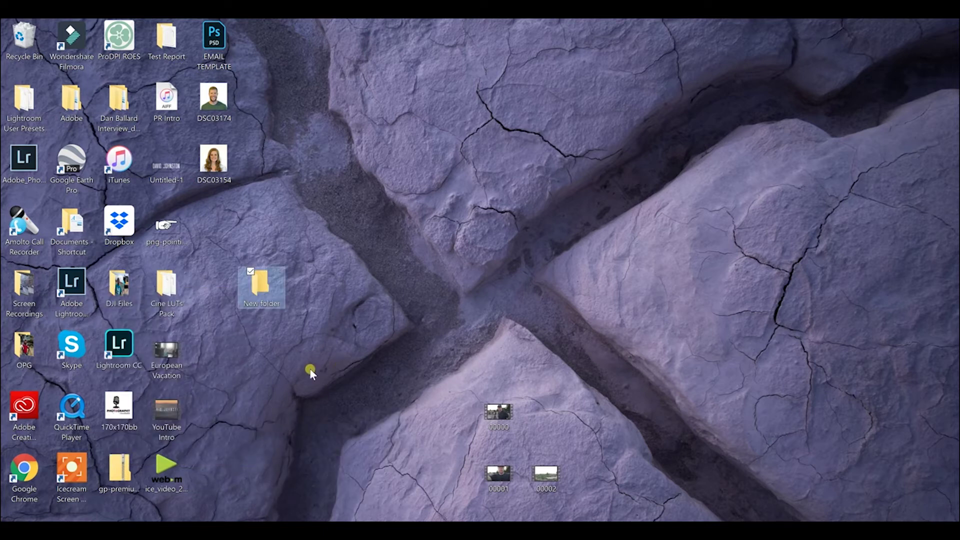
left_click(264, 305)
type("TL")
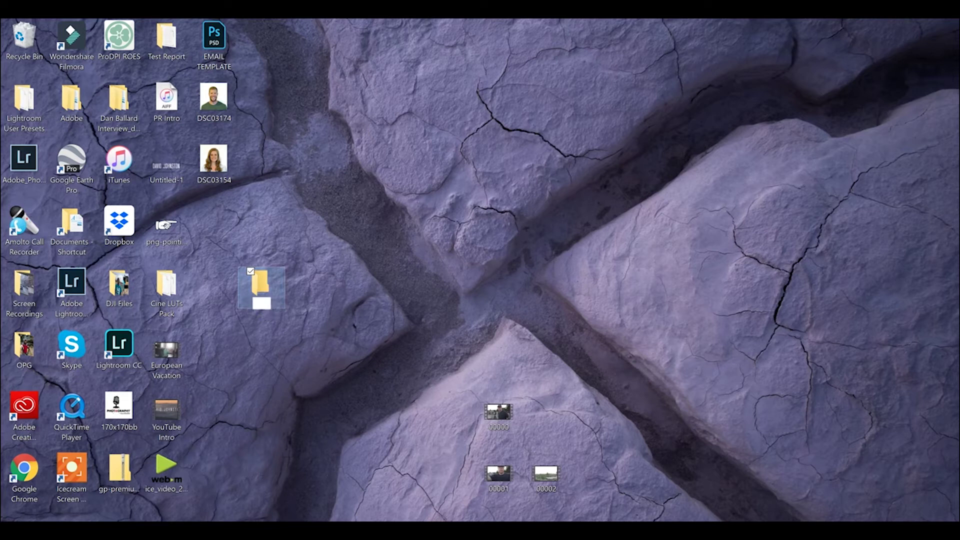
key("Return")
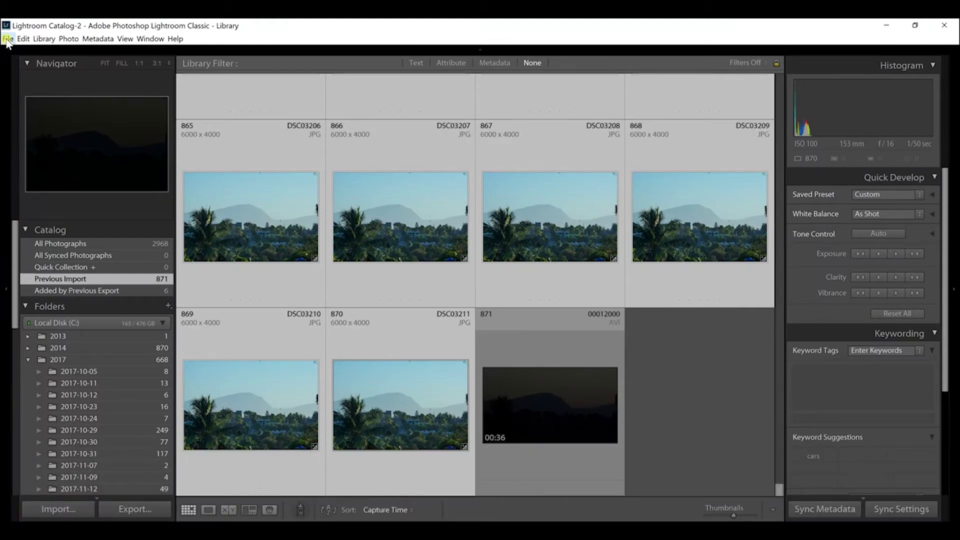
In File > Export, size images to fit 2000 x 2000 pixels at 200 ppi.
left_click(8, 39)
left_click(55, 160)
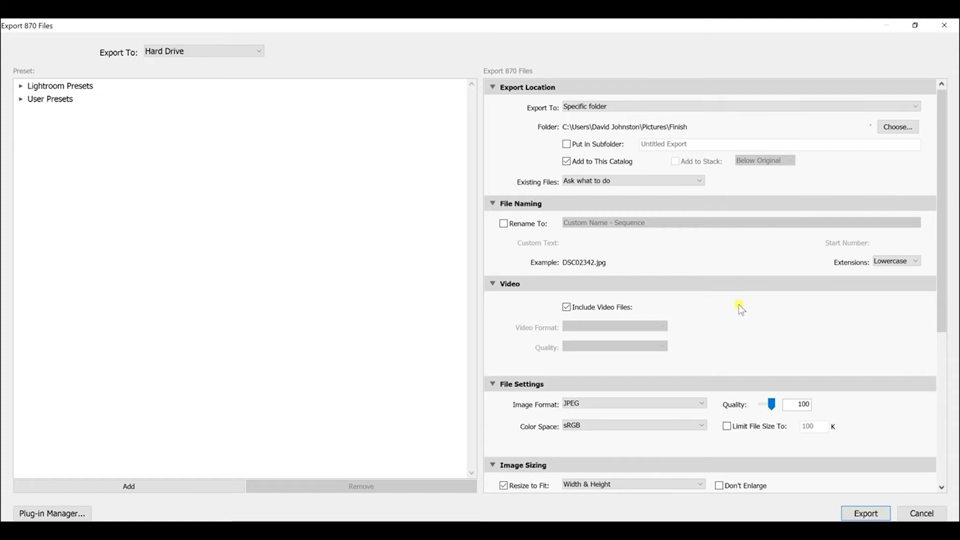
scroll(739, 305, "down", 5)
double_click(587, 251)
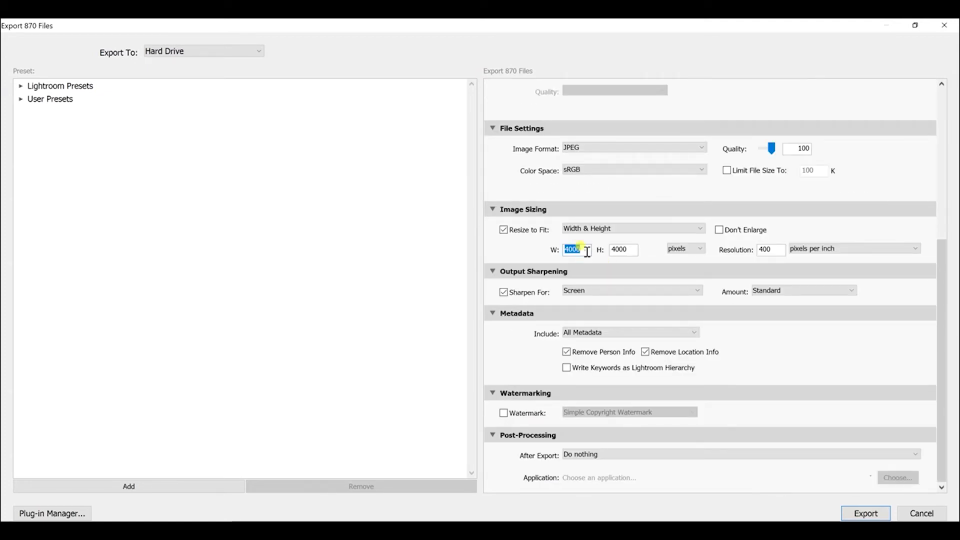
type("2000")
key("Tab")
type("2000")
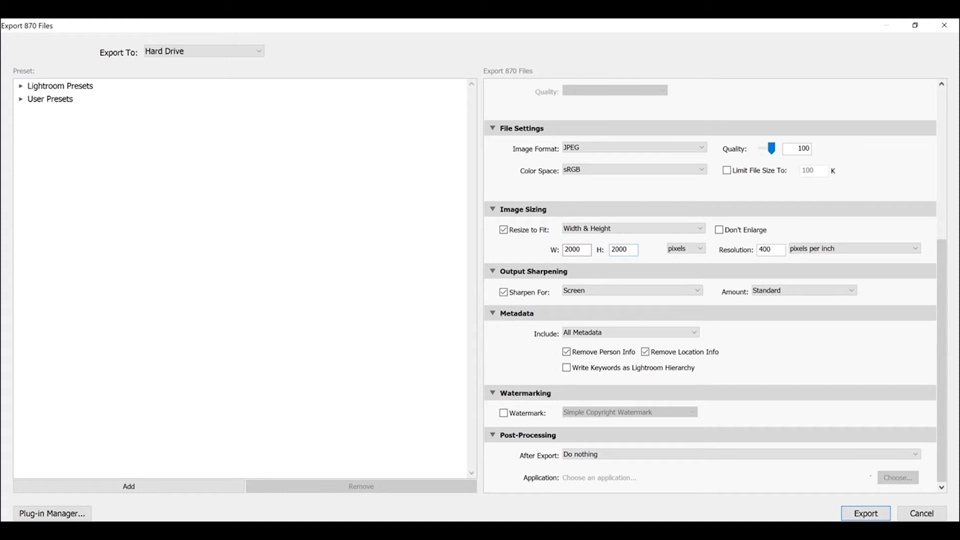
double_click(768, 249)
type("200")
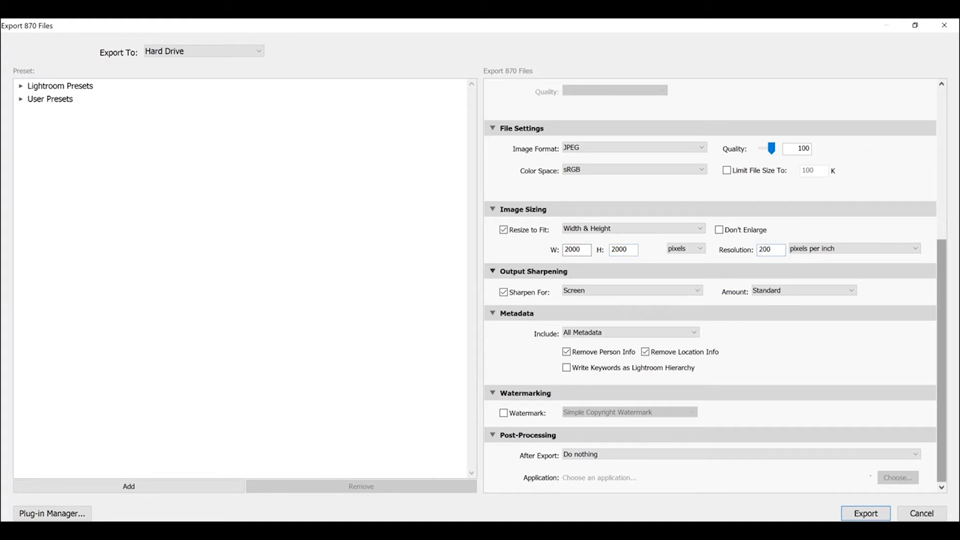
scroll(796, 339, "up", 5)
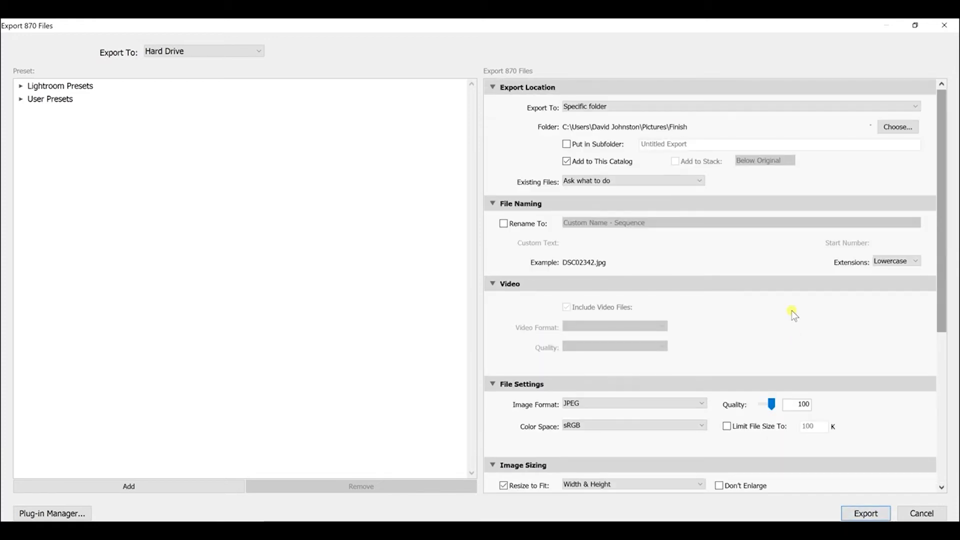
left_click(897, 129)
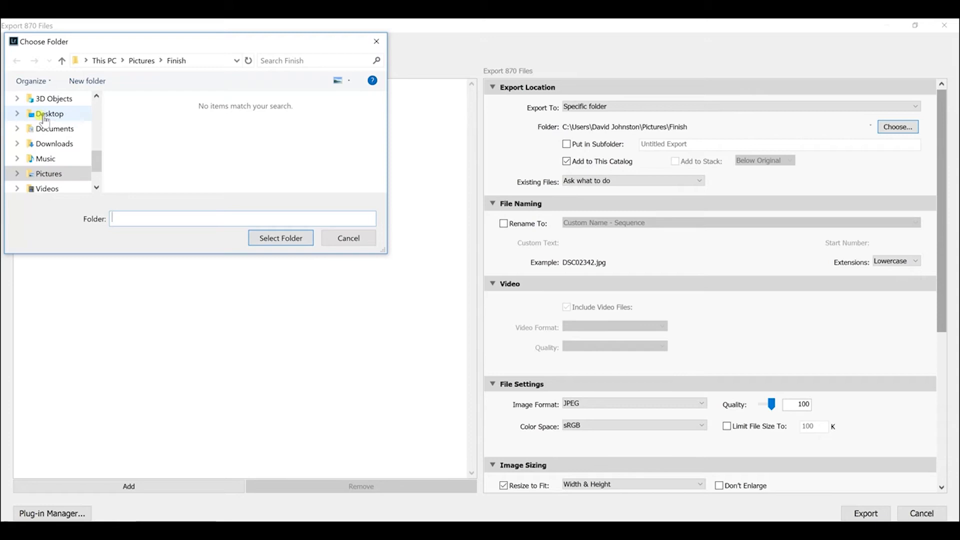
Browse to the Desktop and pick the TL folder as the export location.
left_click(47, 113)
scroll(244, 147, "down", 2)
scroll(245, 146, "down", 2)
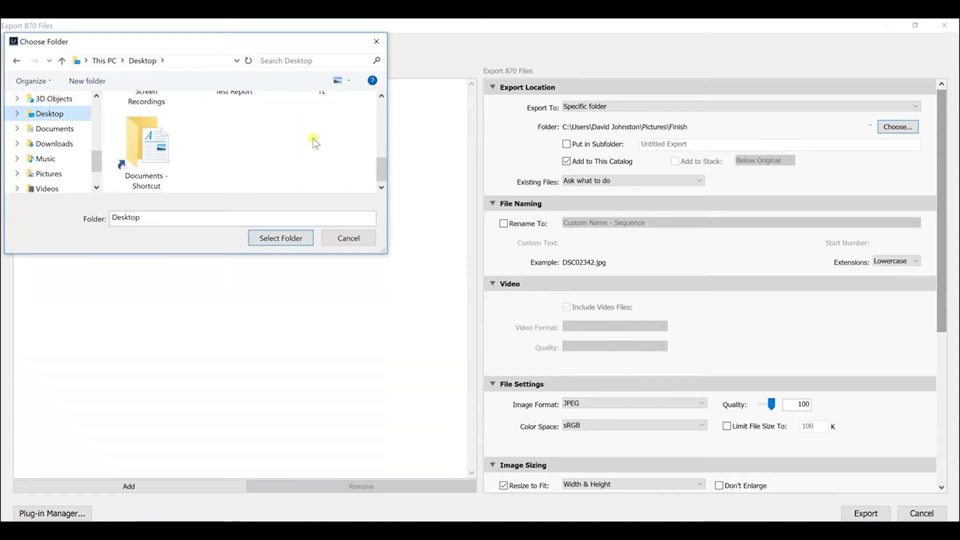
scroll(314, 142, "up", 2)
left_click(310, 125)
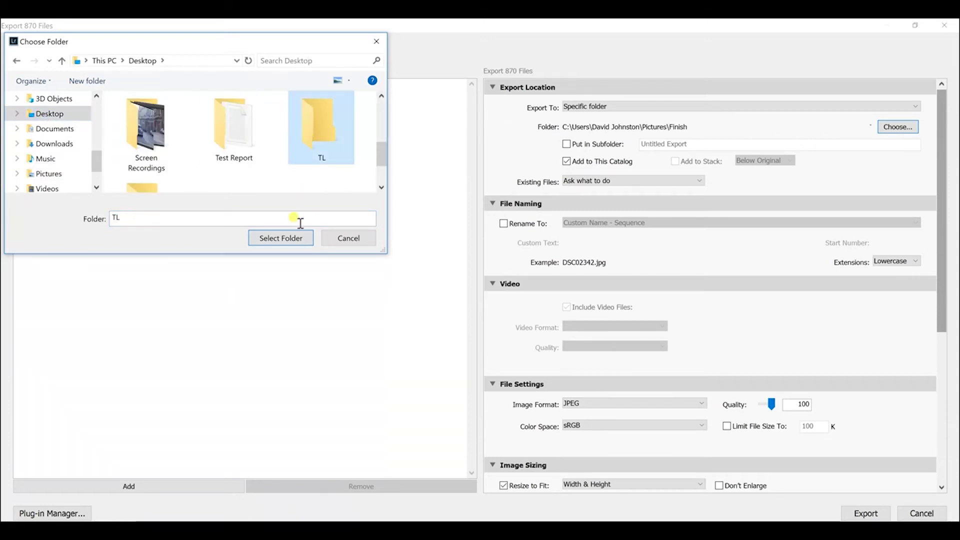
left_click(280, 238)
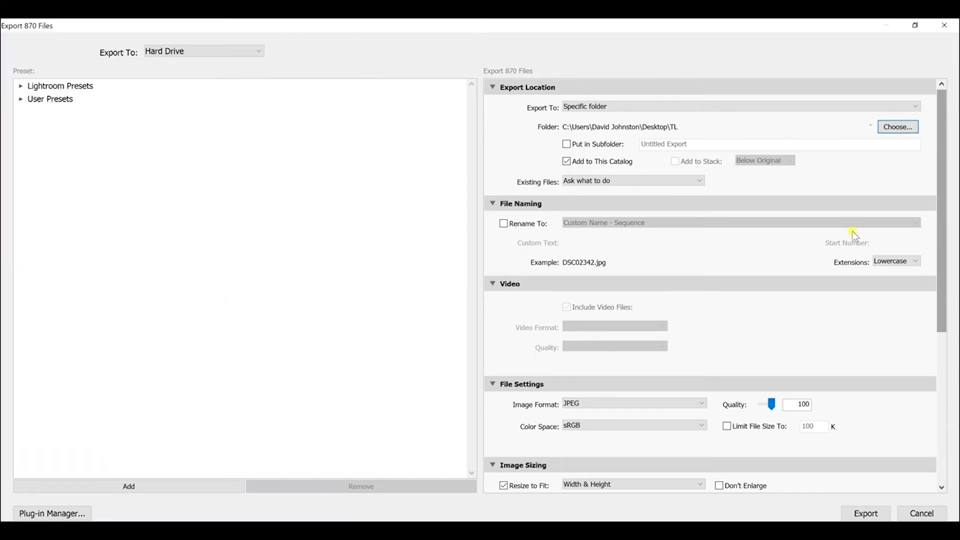
Rename exported files with the Custom Name - Sequence pattern, using the custom name TL.
left_click(504, 223)
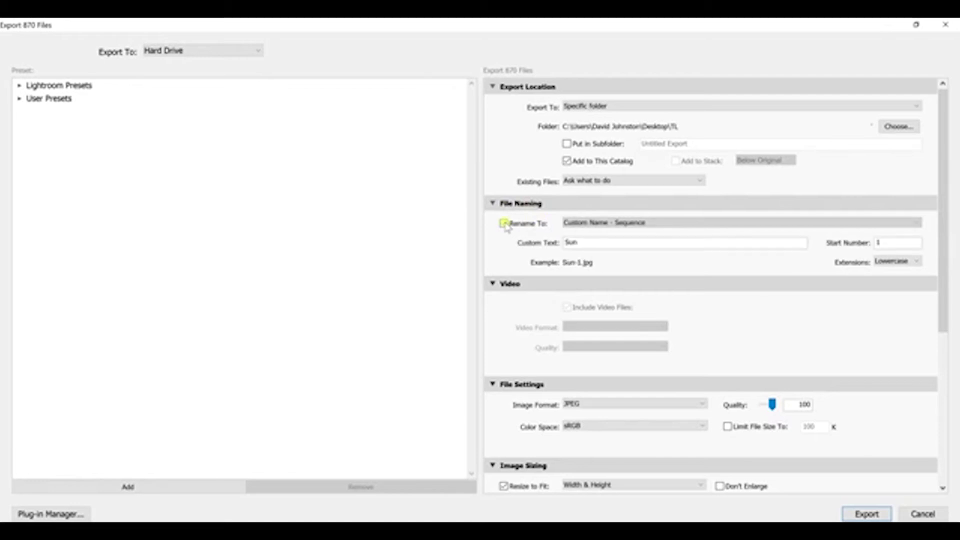
left_click(621, 224)
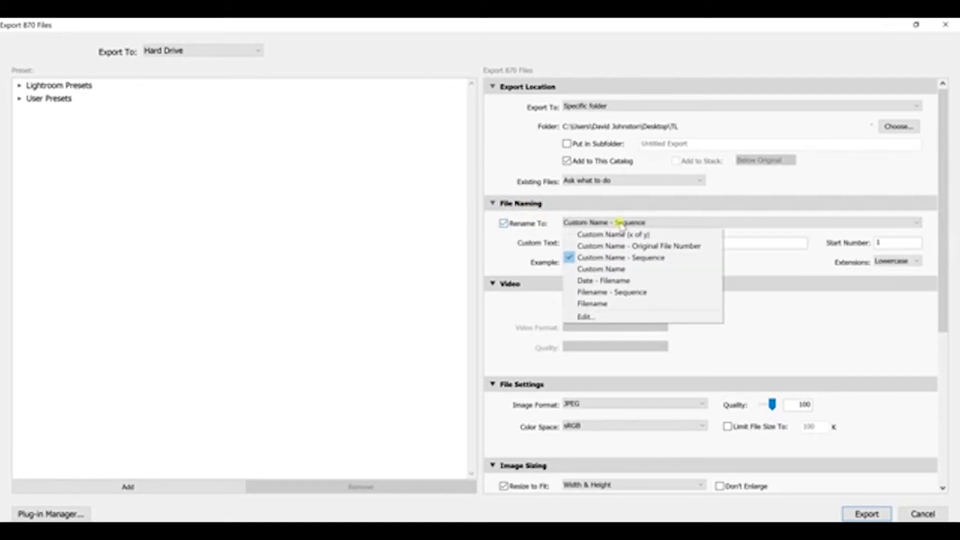
left_click(639, 258)
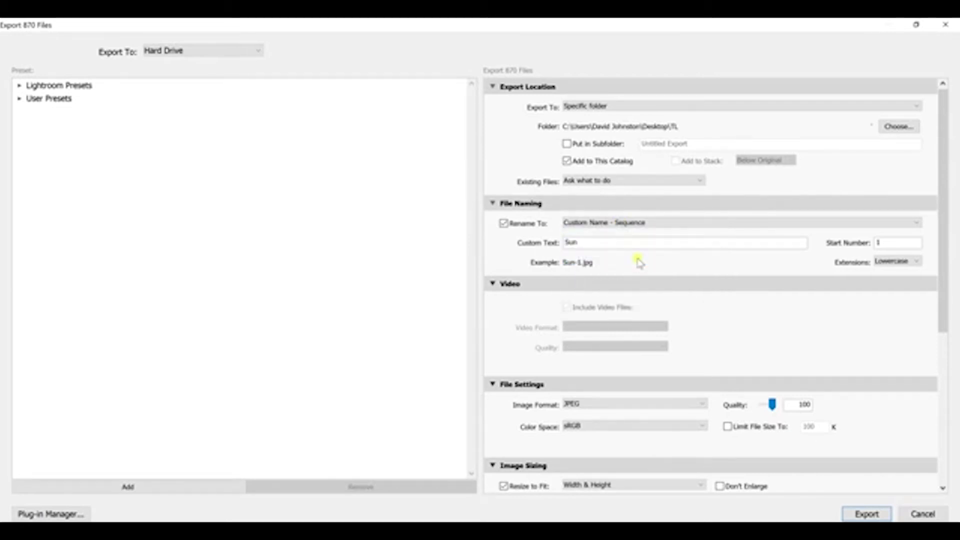
double_click(602, 244)
type("TL")
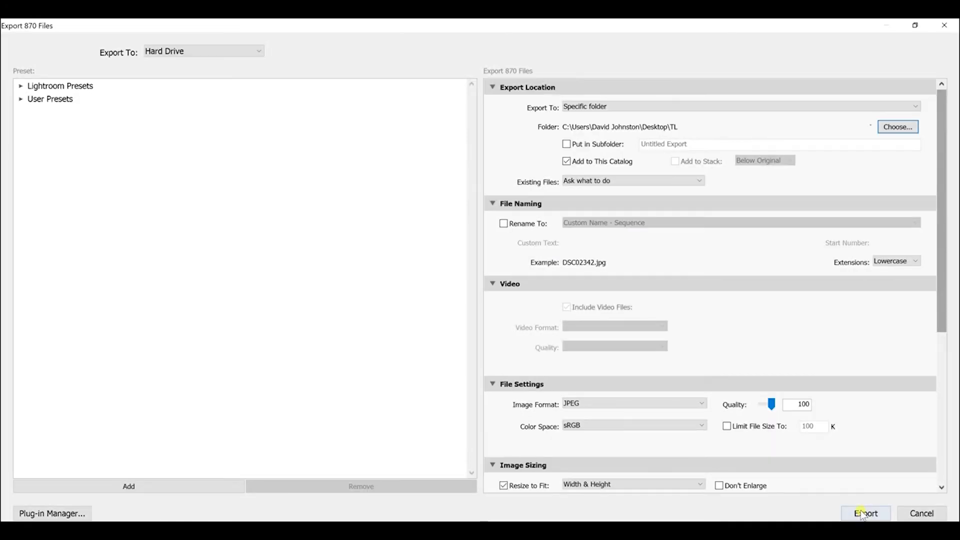
Start the export of the 870 frames to the TL folder.
left_click(865, 513)
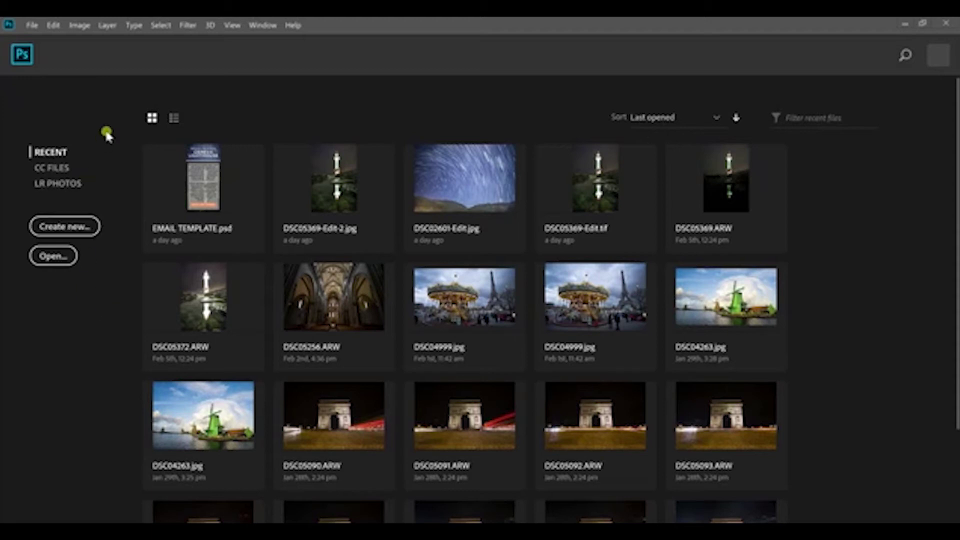
Open TL-1 from the Desktop\TL folder with Image Sequence ticked.
left_click(35, 26)
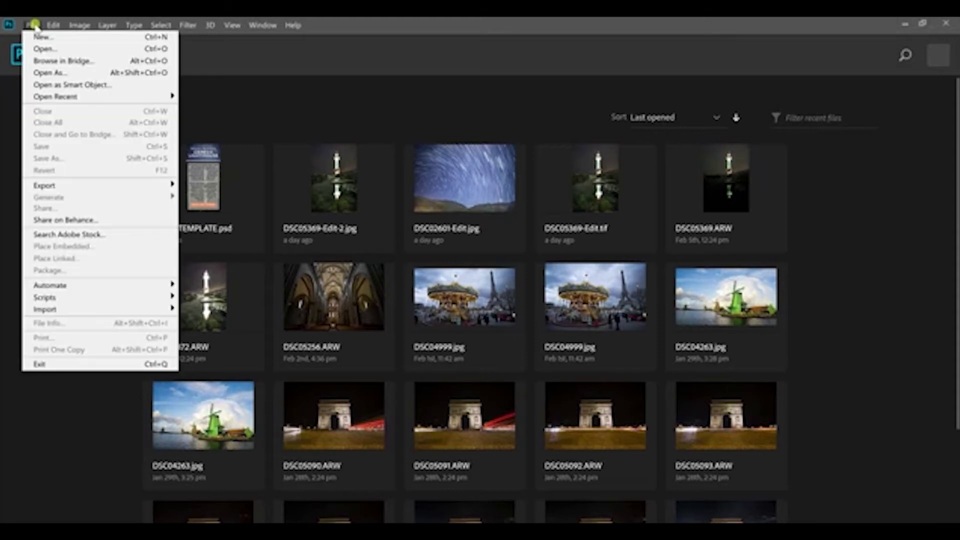
left_click(43, 49)
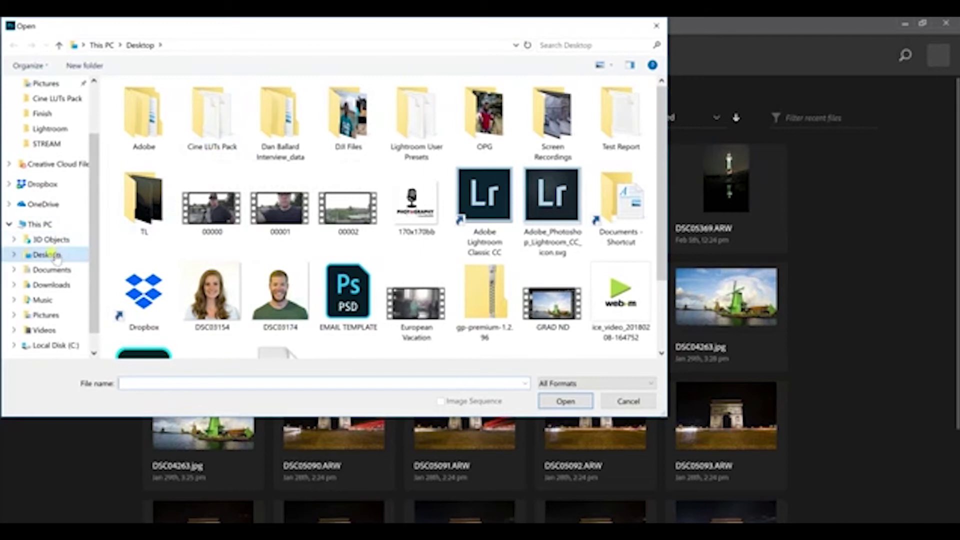
double_click(145, 199)
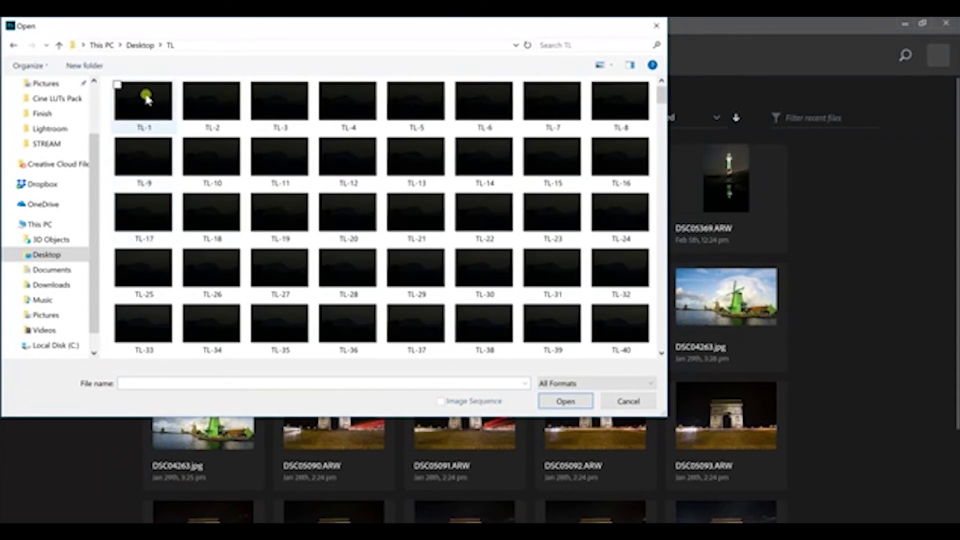
left_click(146, 100)
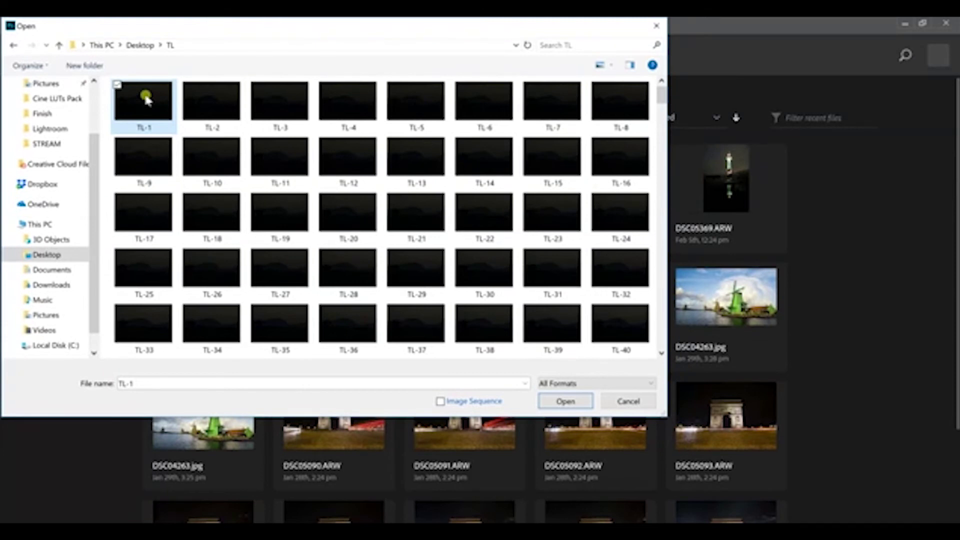
left_click(440, 401)
left_click(440, 401)
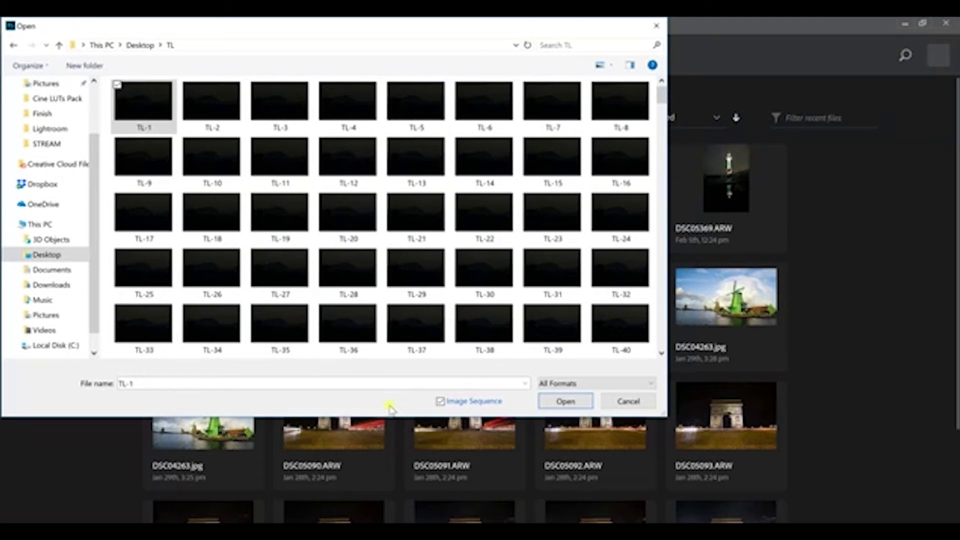
left_click(560, 402)
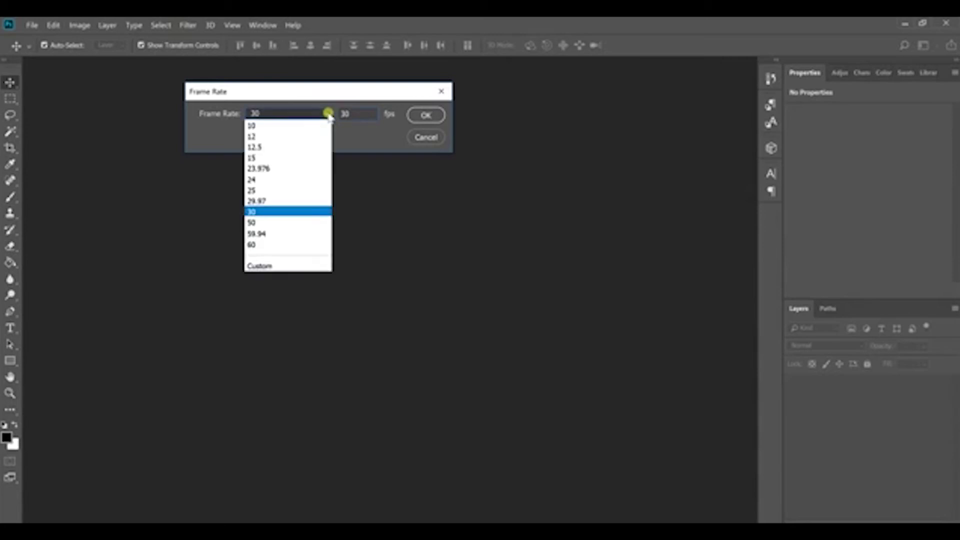
Choose 60 fps in the Frame Rate dialog and confirm.
left_click(272, 244)
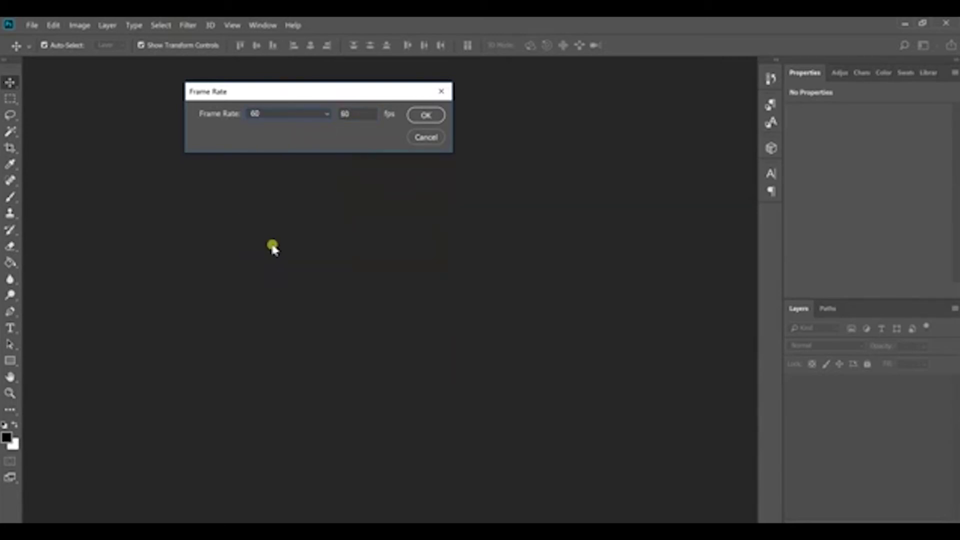
left_click(433, 115)
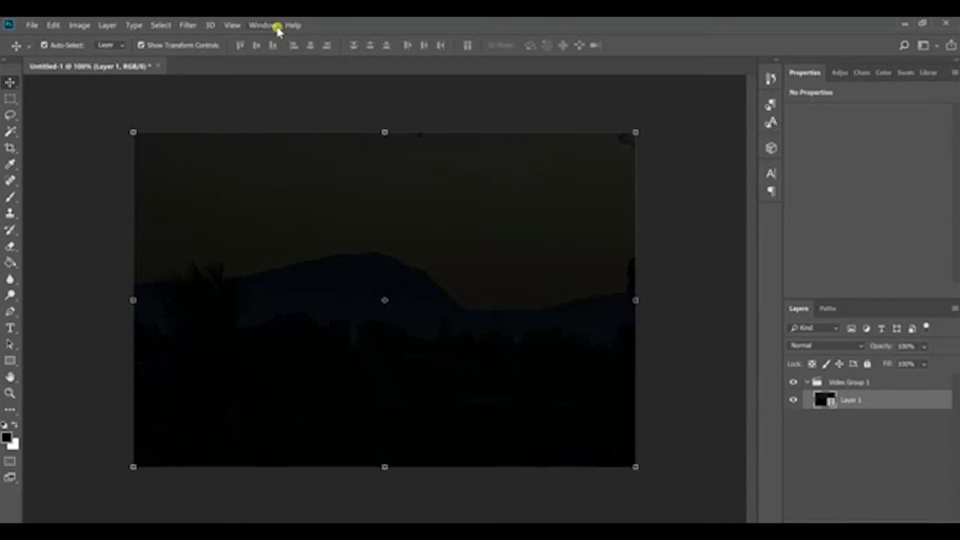
Apply the Motion workspace from the Window > Workspace menu.
left_click(272, 26)
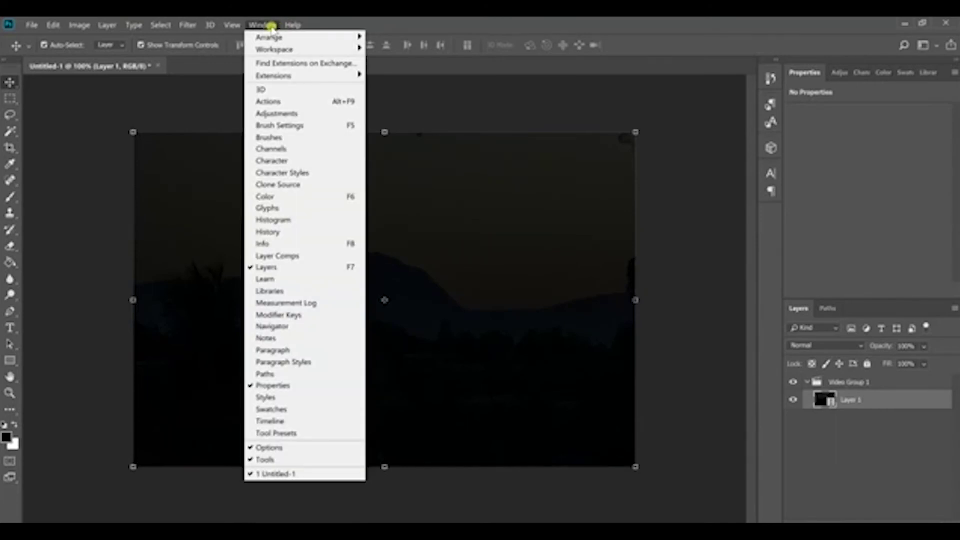
mouse_move(275, 50)
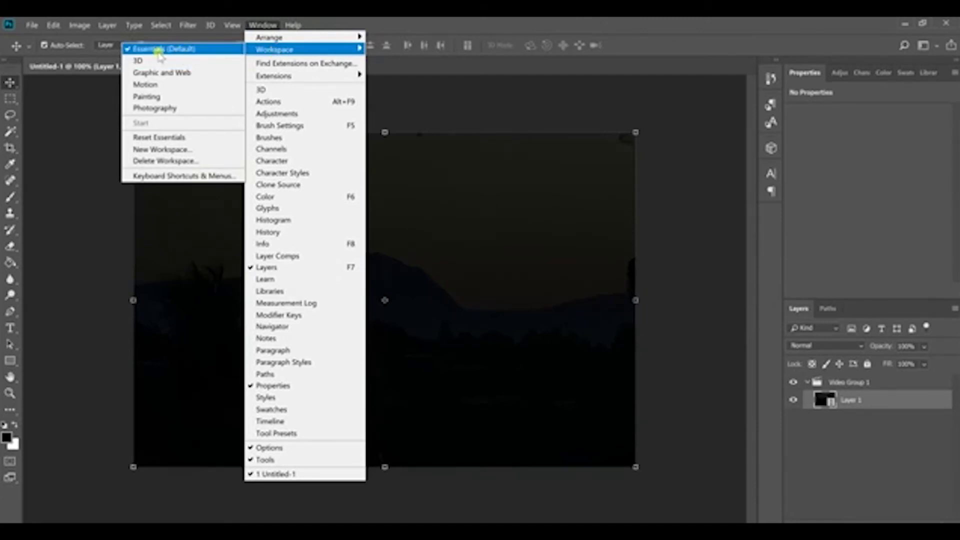
left_click(163, 85)
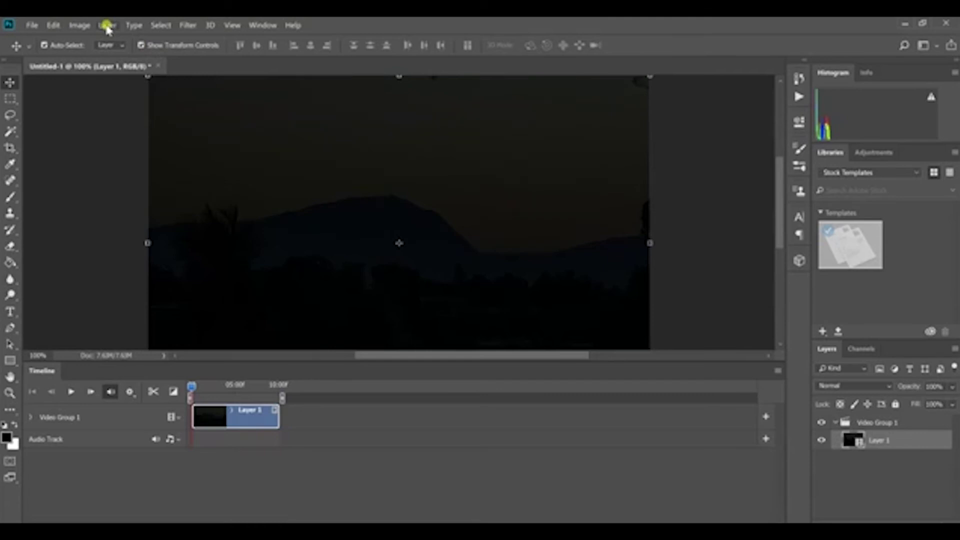
Set Canvas Size in pixels to 1920 by 1080 and accept clipping the canvas.
left_click(75, 25)
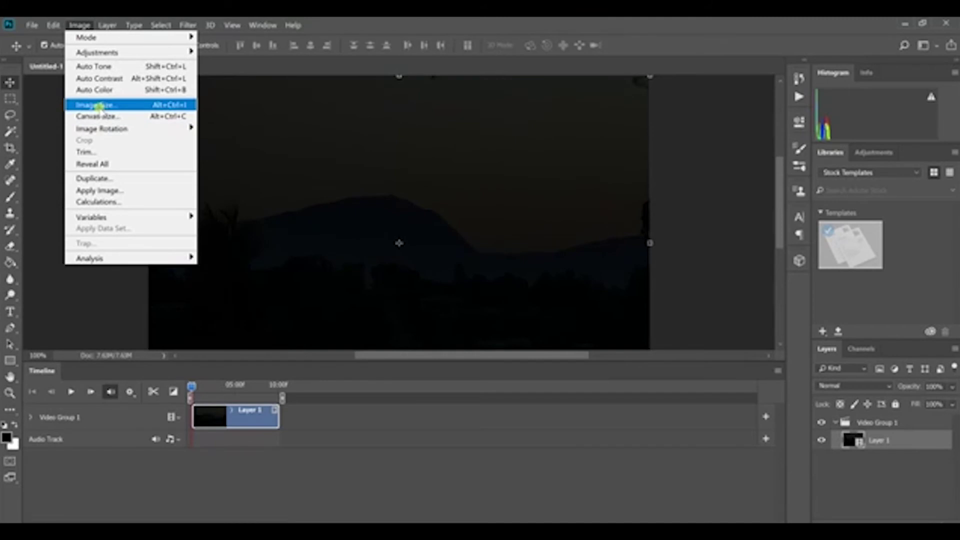
left_click(108, 117)
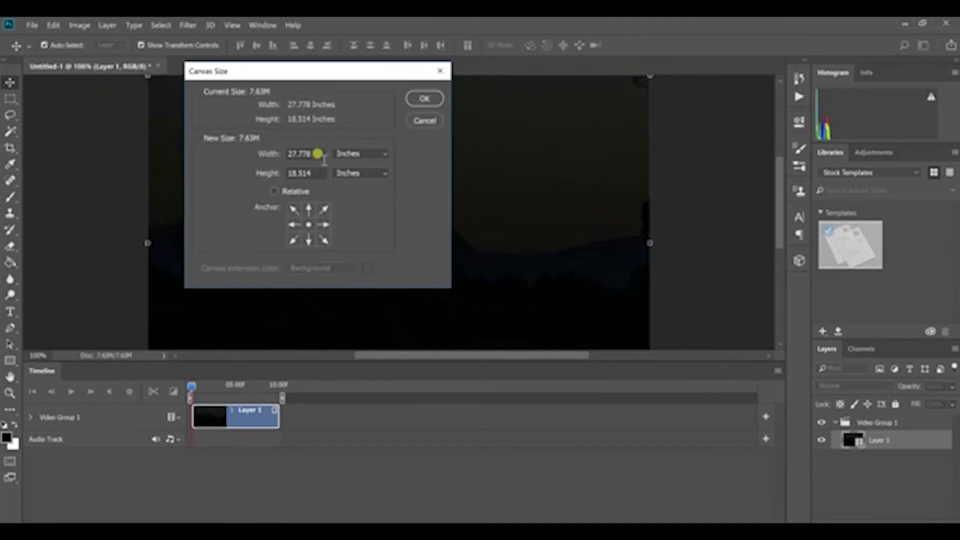
left_click(366, 154)
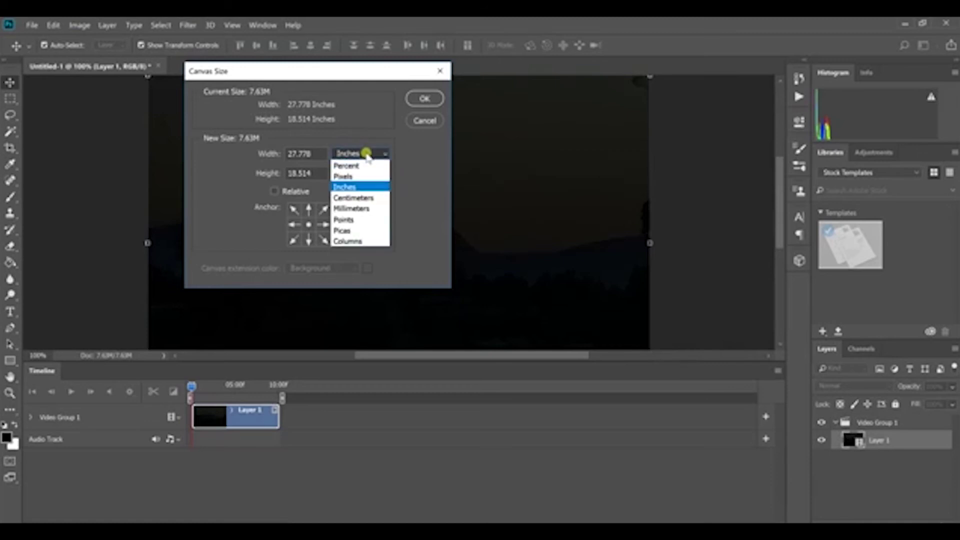
left_click(348, 177)
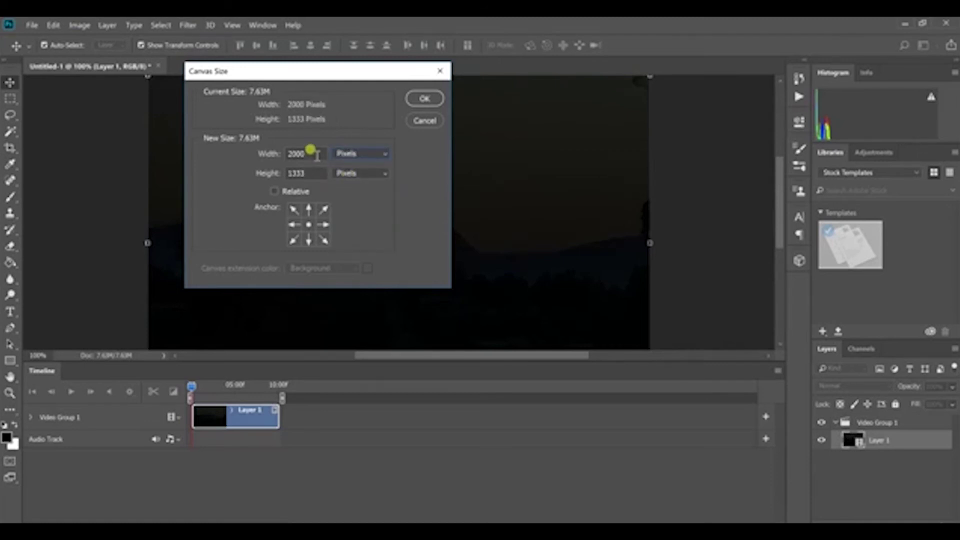
double_click(317, 155)
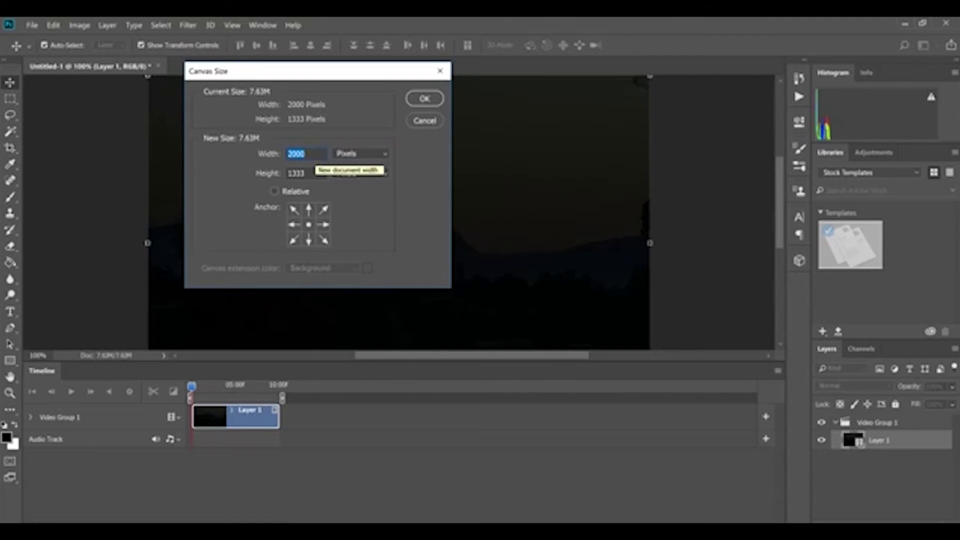
type("19")
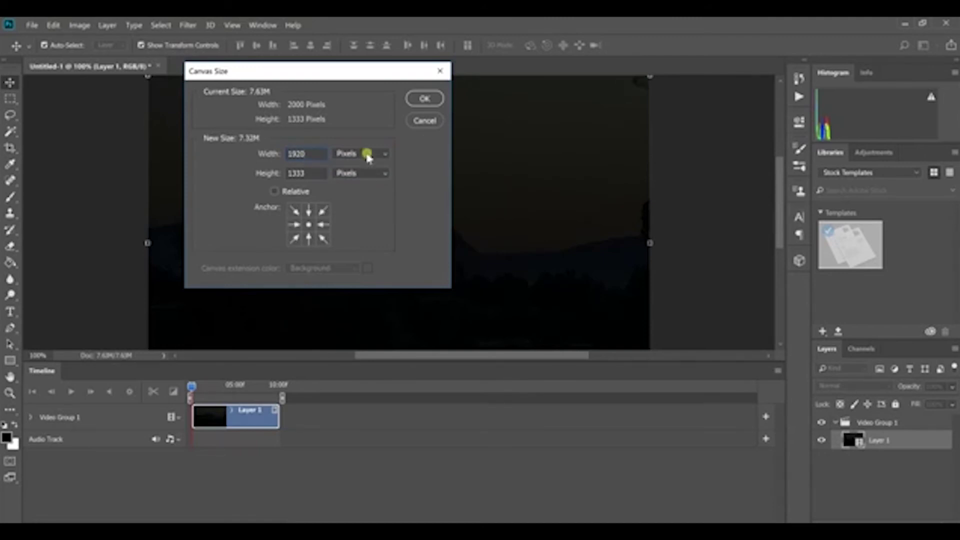
double_click(320, 173)
type("1080")
left_click(423, 99)
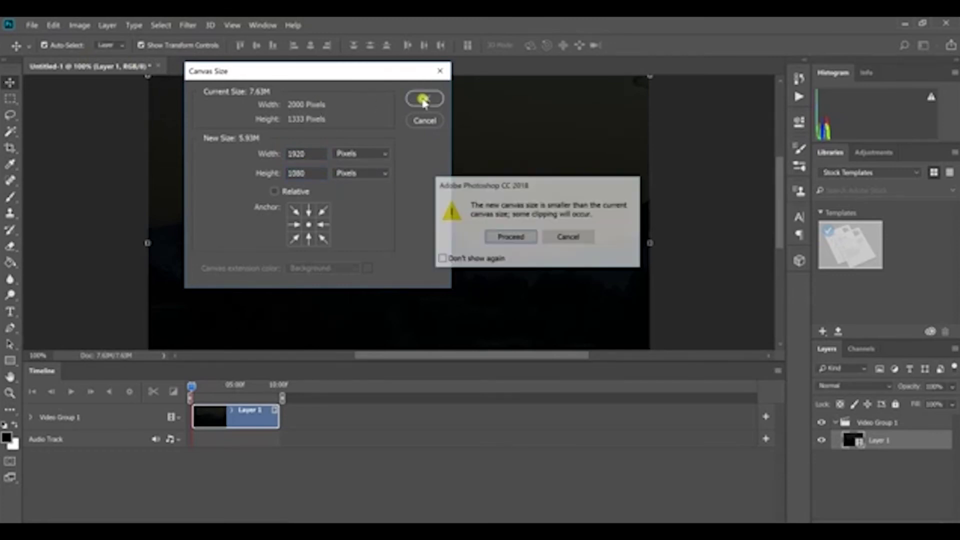
left_click(515, 239)
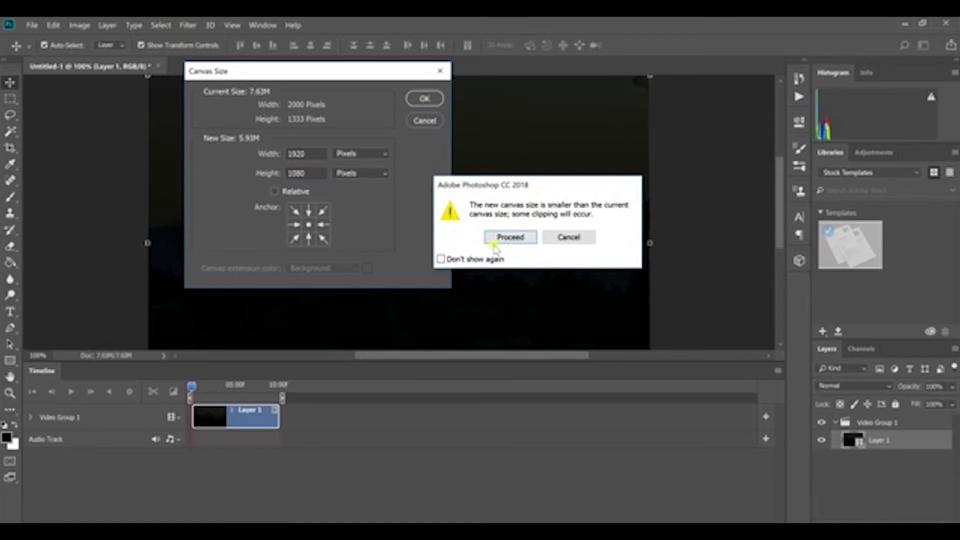
left_click(516, 239)
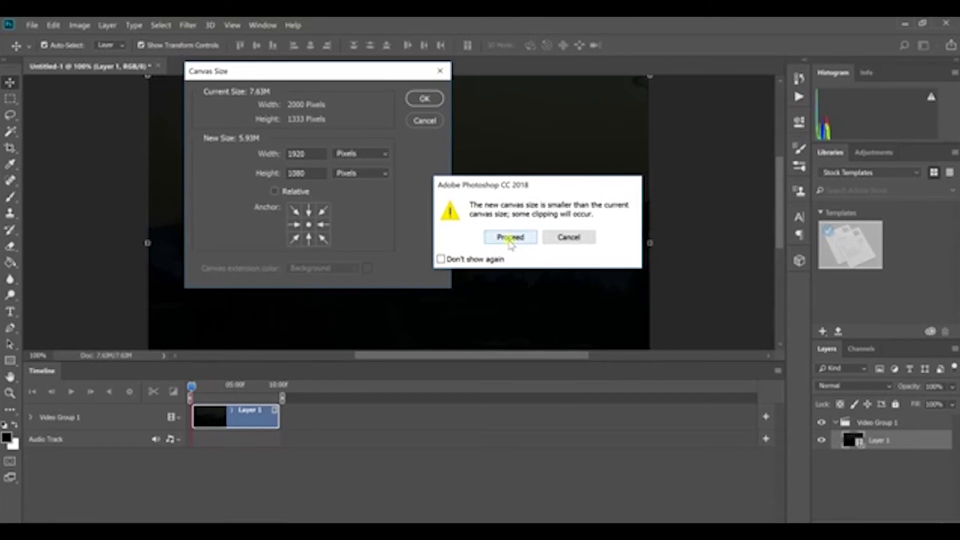
left_click(510, 238)
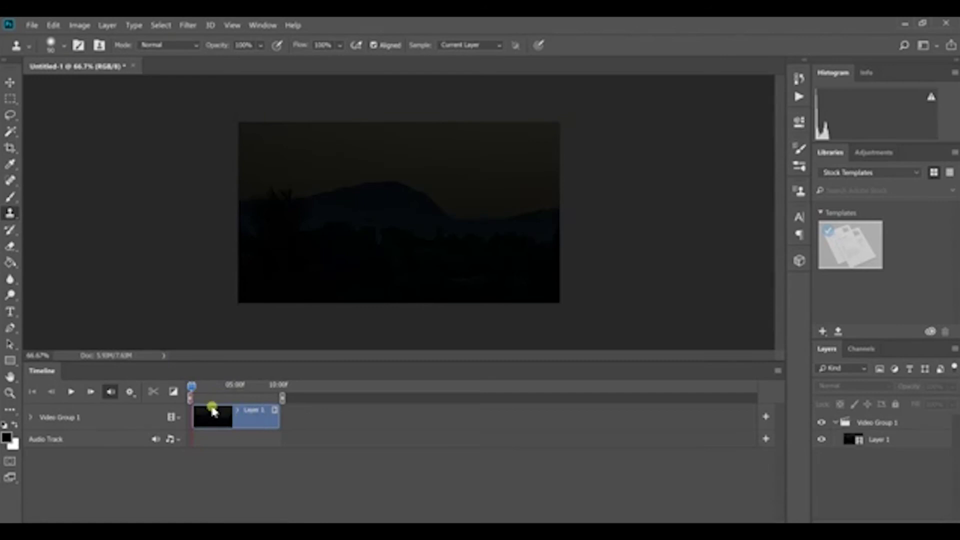
Scrub the timeline playhead around 05:00–05:10 to compare brighter and darker frames.
left_click(192, 387)
left_click_drag(193, 388, 259, 387)
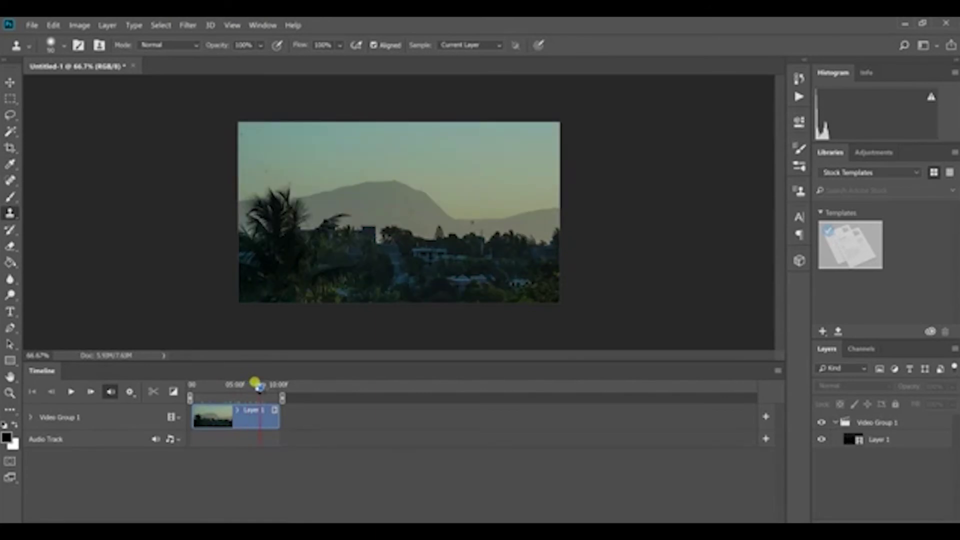
left_click_drag(259, 386, 232, 386)
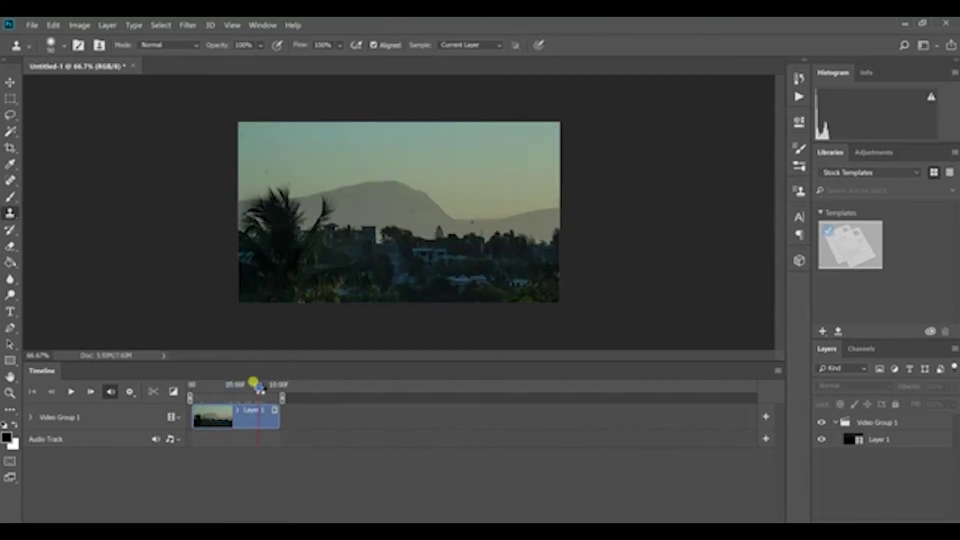
left_click_drag(232, 387, 262, 388)
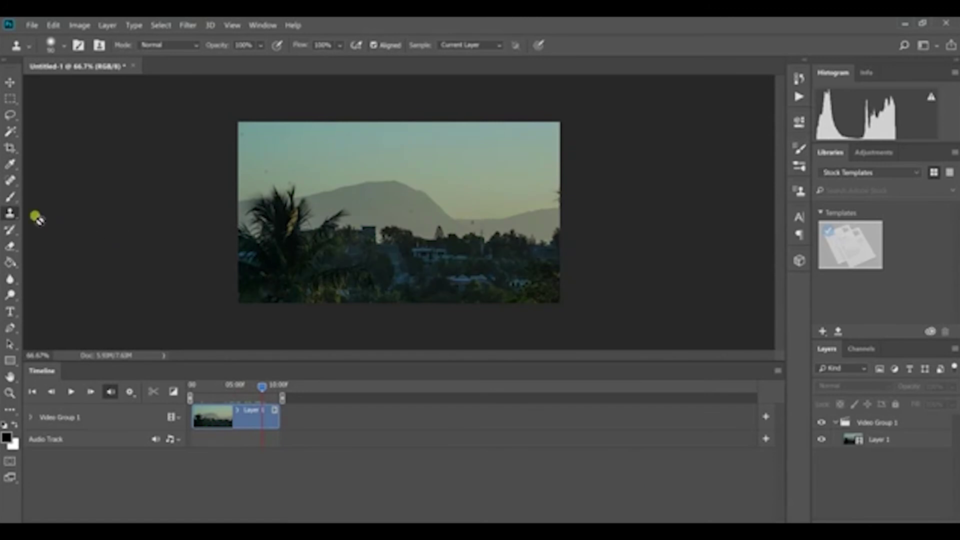
Select Layer 1 near the five-second mark and bring up its context menu.
left_click(888, 438)
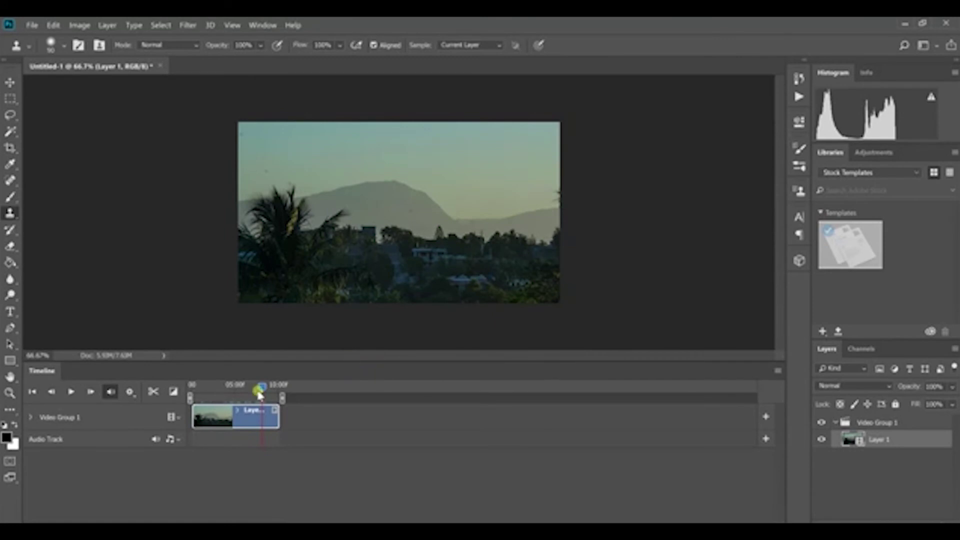
left_click(241, 390)
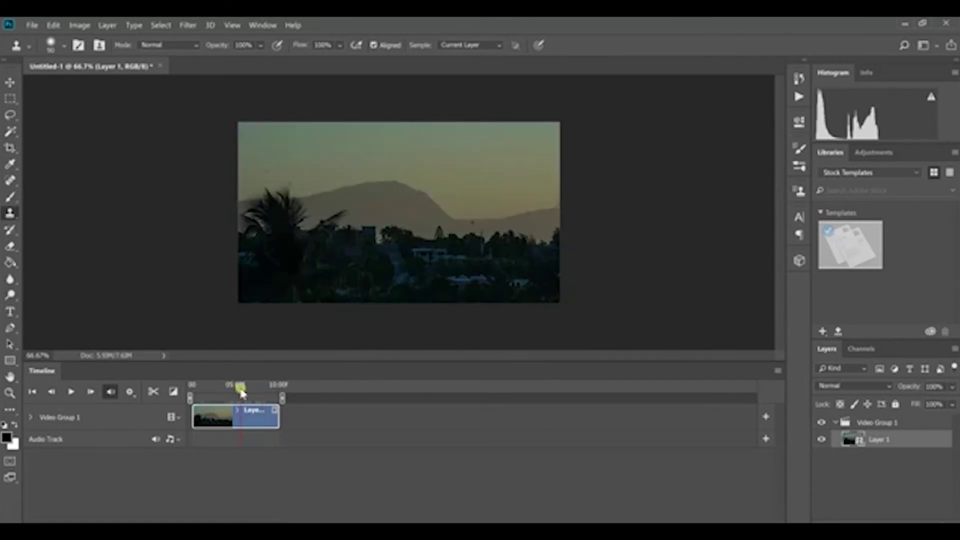
left_click_drag(243, 384, 251, 393)
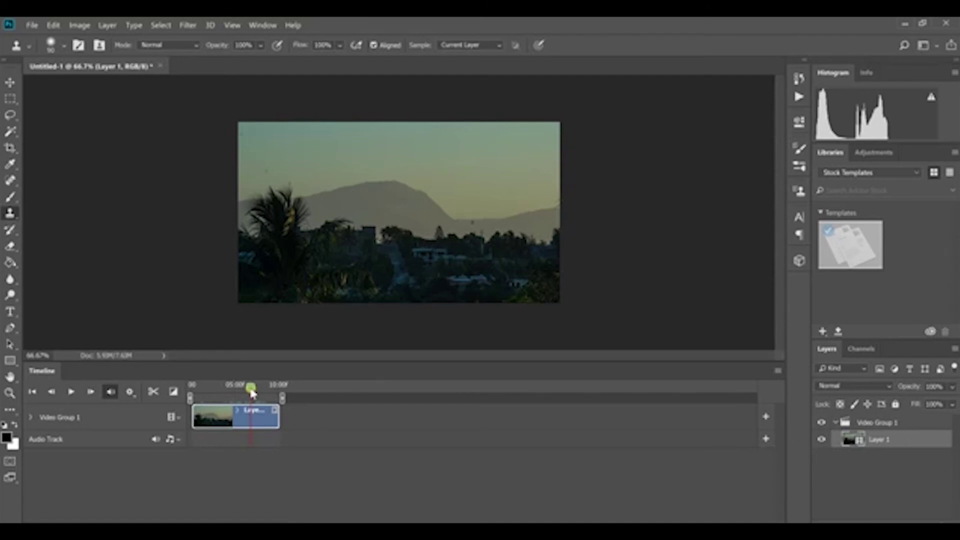
left_click(900, 442)
right_click(886, 443)
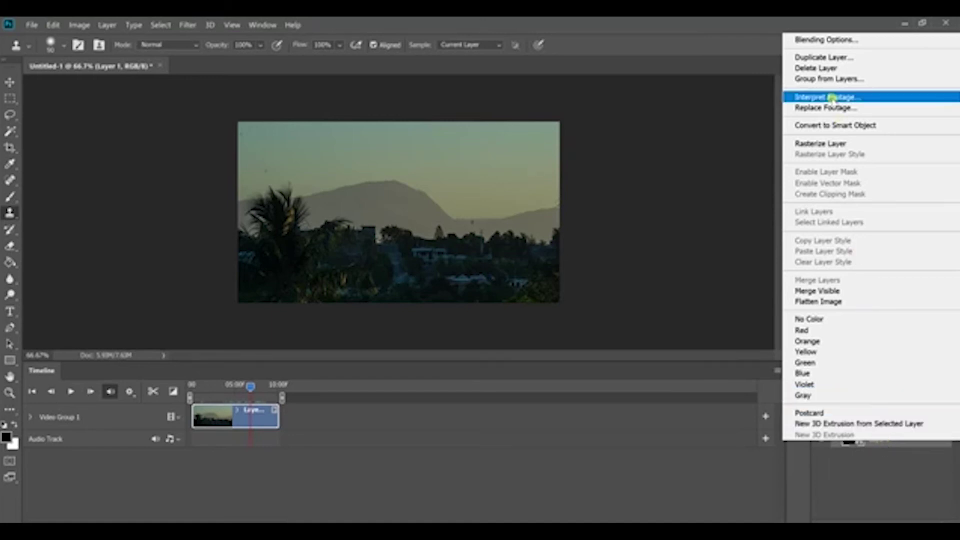
Convert Layer 1 to a smart object, expand Video Group 1's tracks, and return to the clip start.
left_click(832, 125)
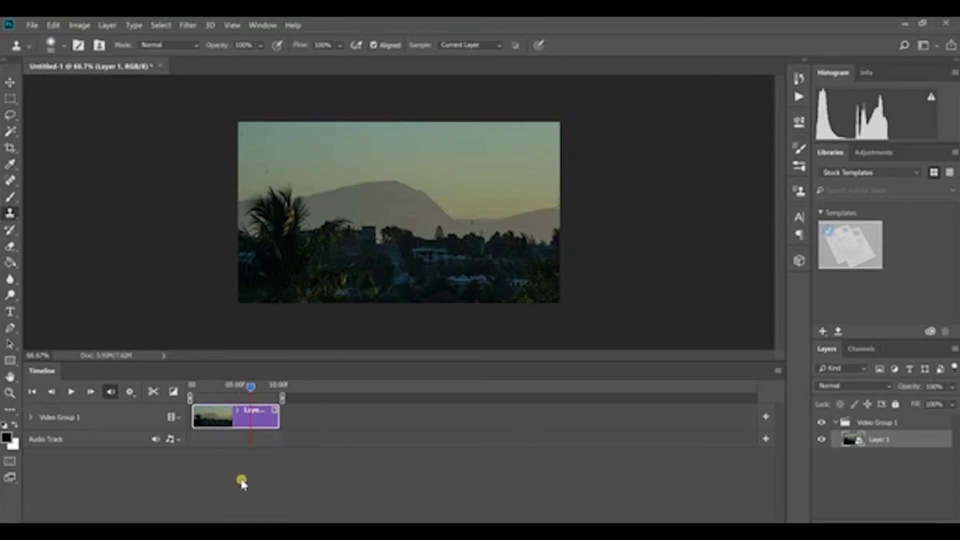
left_click_drag(251, 386, 220, 383)
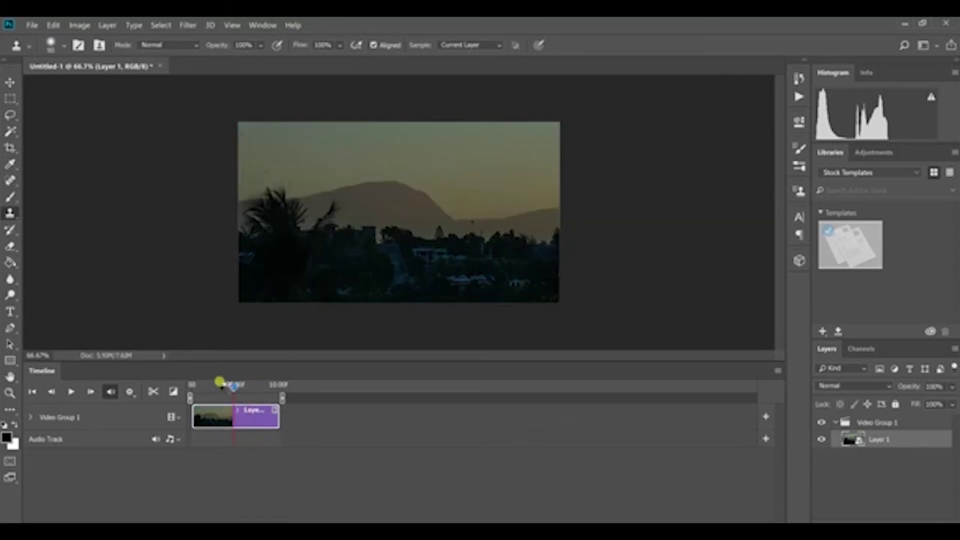
left_click(30, 418)
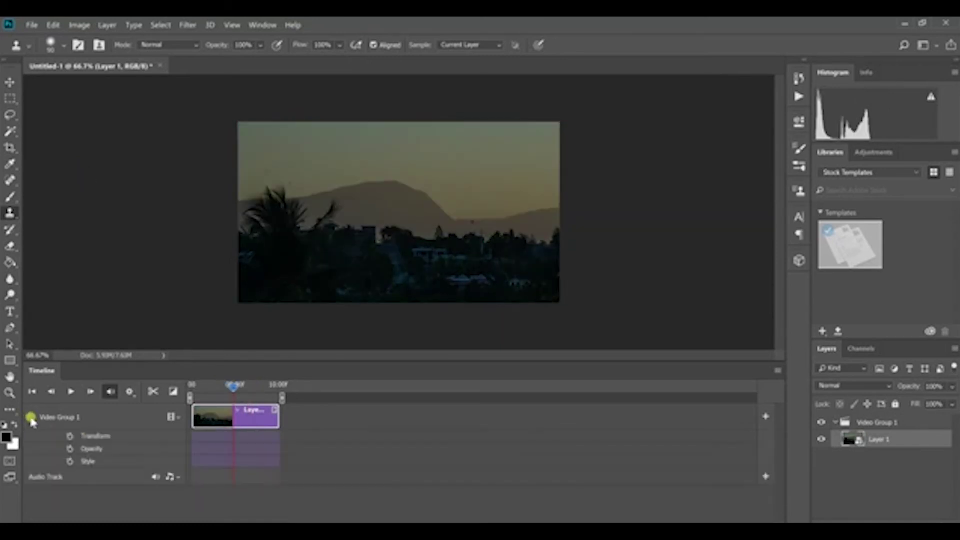
left_click(230, 393)
left_click_drag(231, 395, 210, 387)
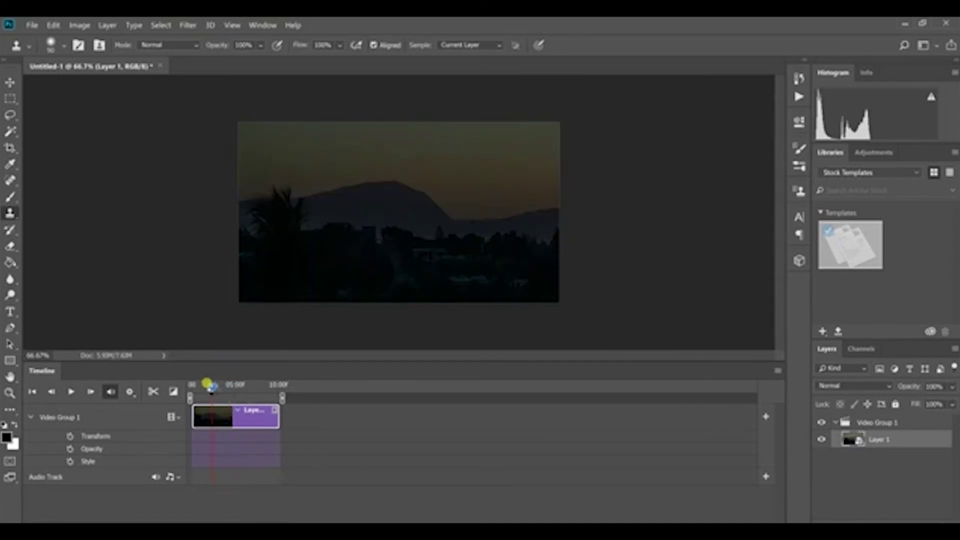
left_click_drag(206, 384, 184, 382)
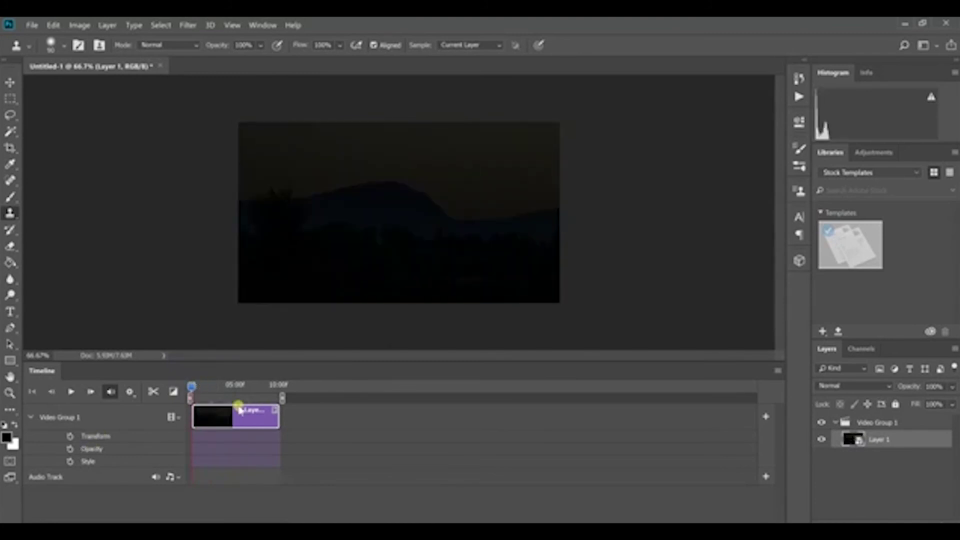
left_click(10, 82)
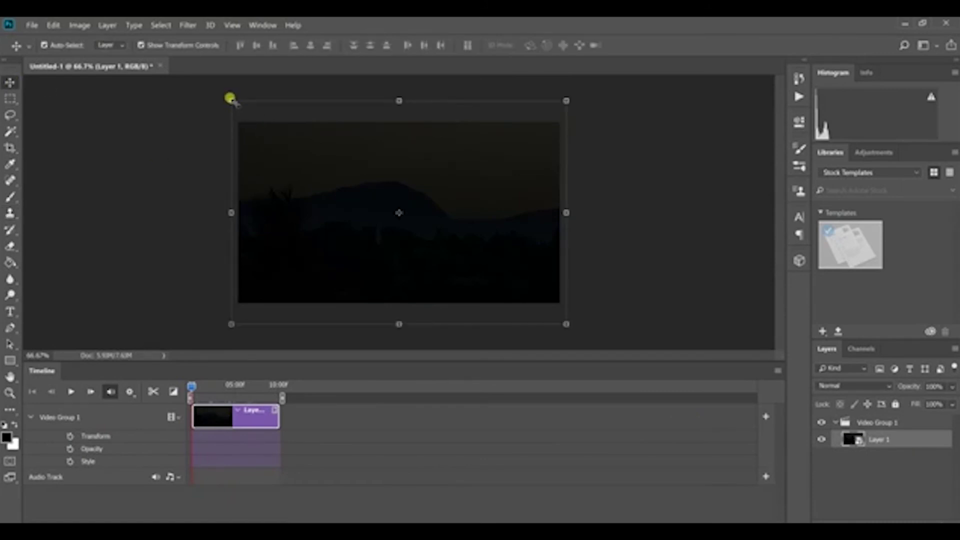
Scale the footage to 110.8%, recentre it, and set a Transform keyframe at the clip start.
left_click_drag(230, 98, 195, 77)
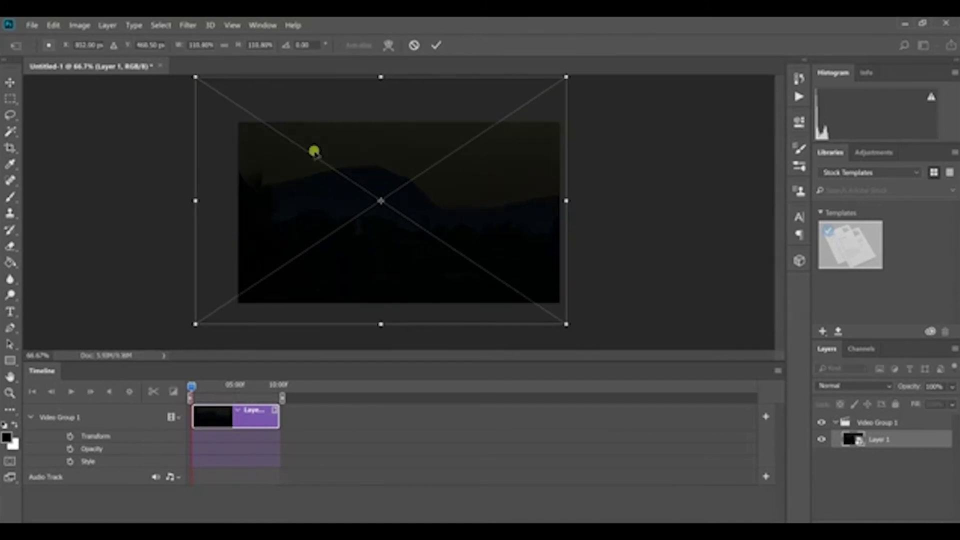
left_click_drag(314, 151, 335, 161)
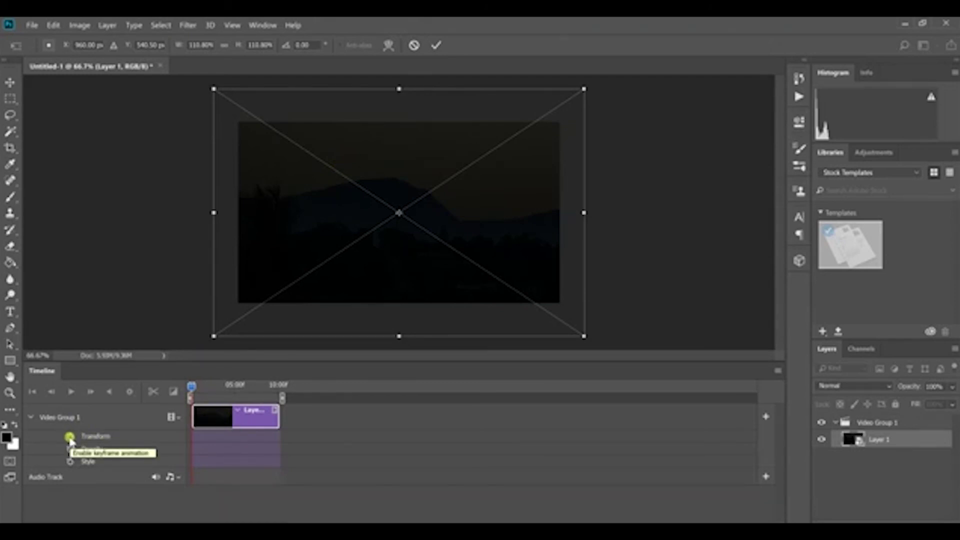
left_click(70, 437)
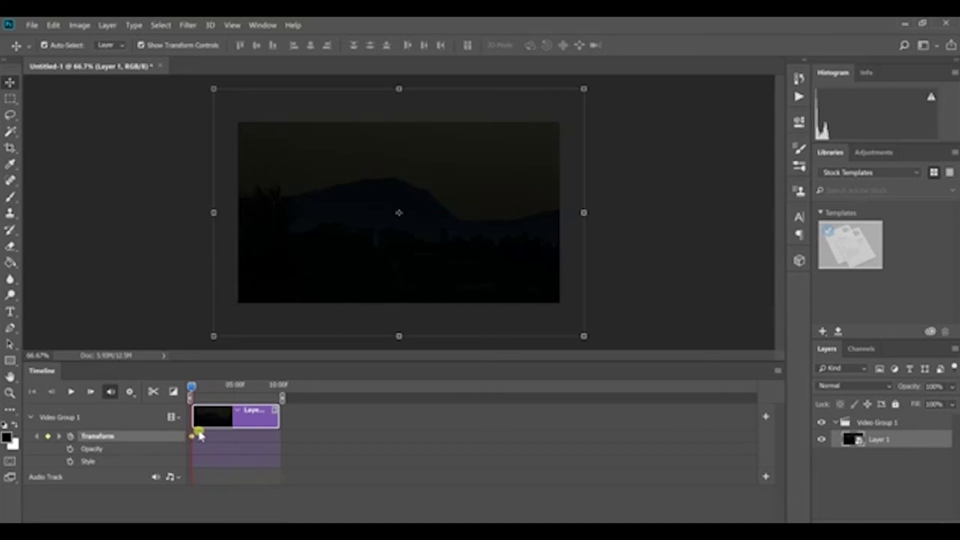
At the clip end, shrink the footage to about 98%, commit, and preview the zoom-out.
left_click(193, 396)
left_click_drag(194, 393, 279, 385)
left_click(213, 85)
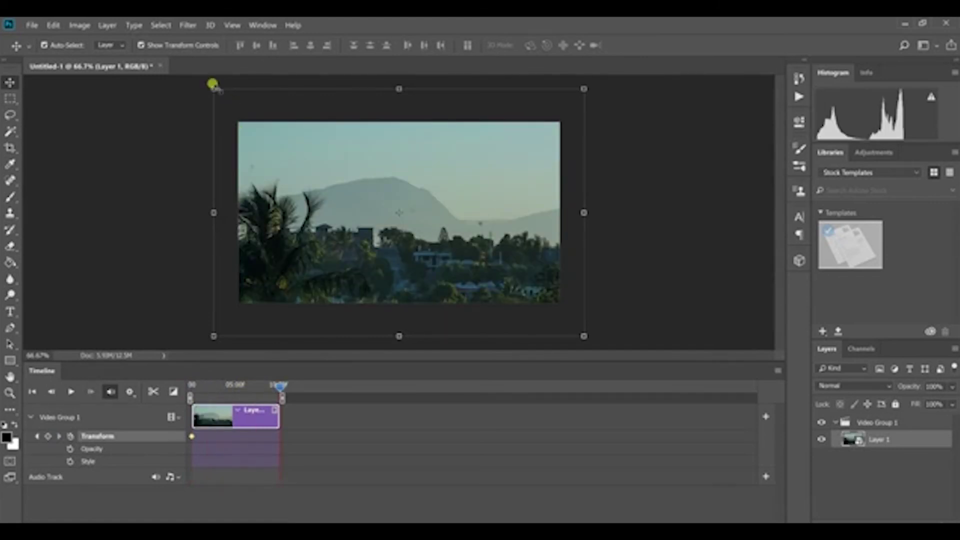
left_click_drag(210, 85, 256, 132)
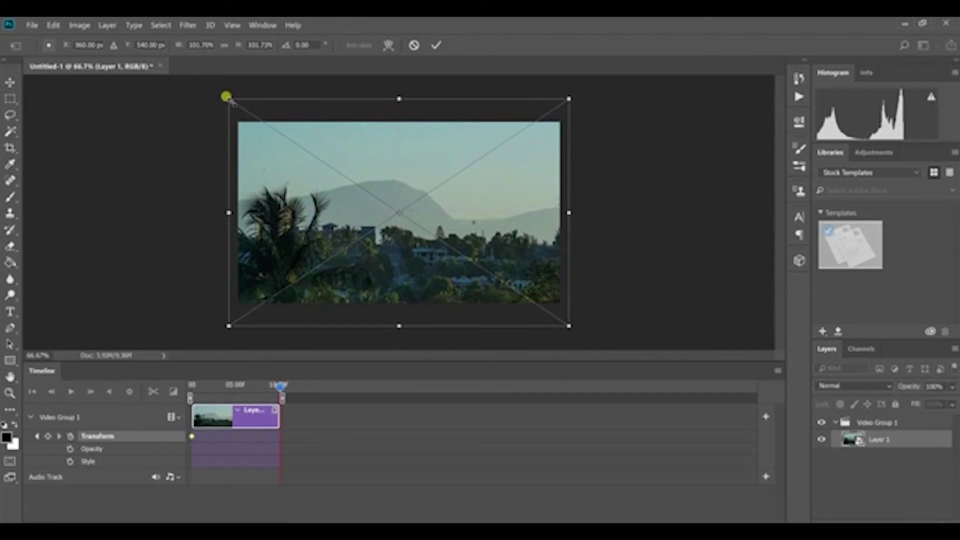
left_click_drag(226, 96, 235, 103)
left_click(436, 46)
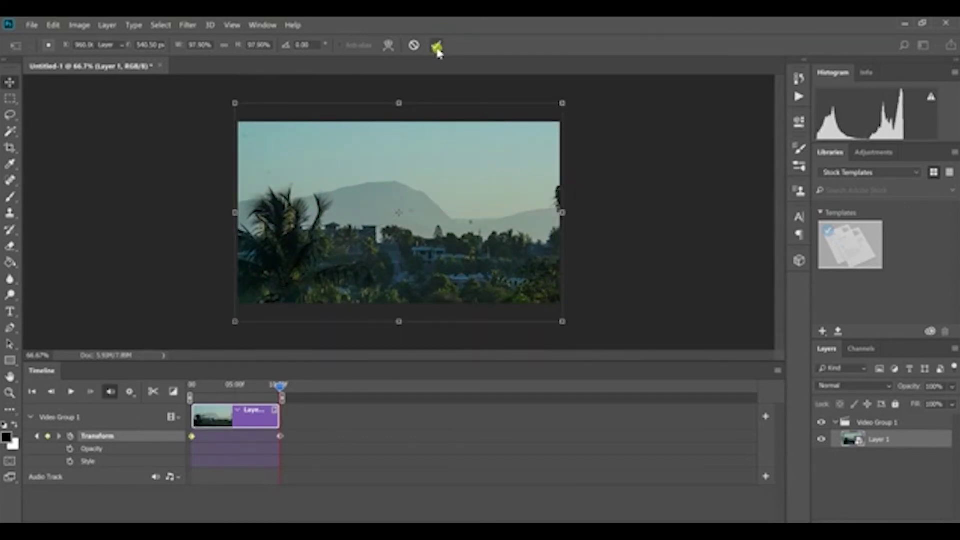
left_click(313, 415)
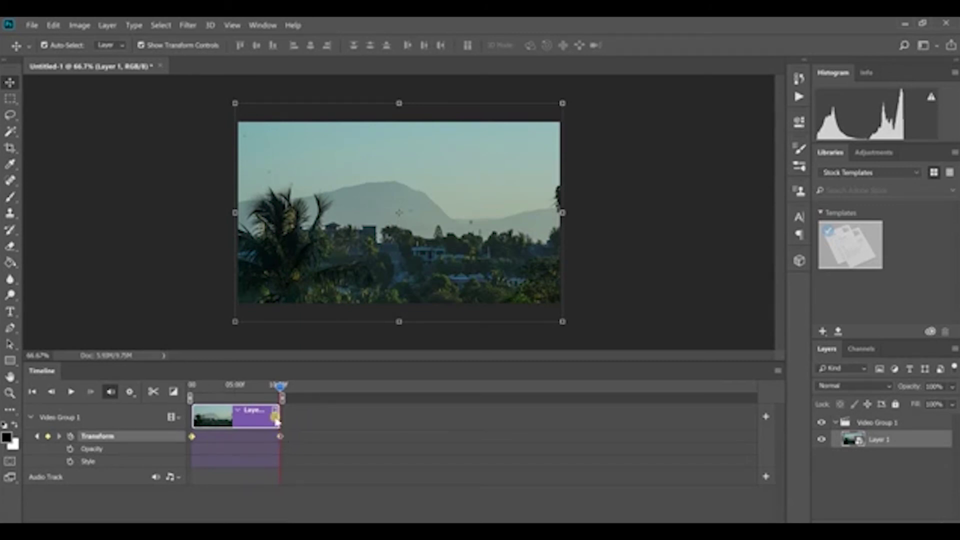
mouse_move(281, 395)
left_mouse_down()
mouse_move(202, 388)
mouse_move(265, 385)
left_mouse_up()
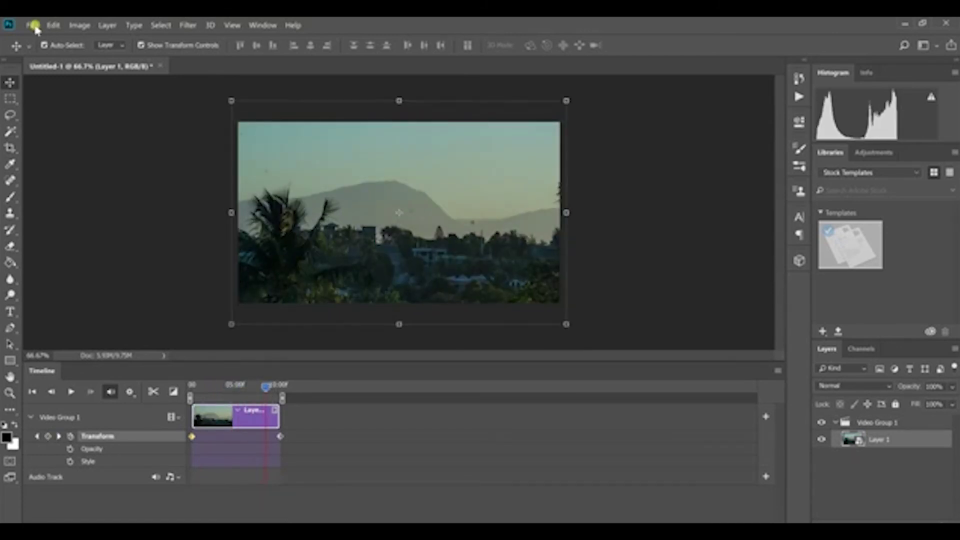
Render Video as TL.mp4 to the Desktop in H.264 at 1920x1080.
left_click(33, 26)
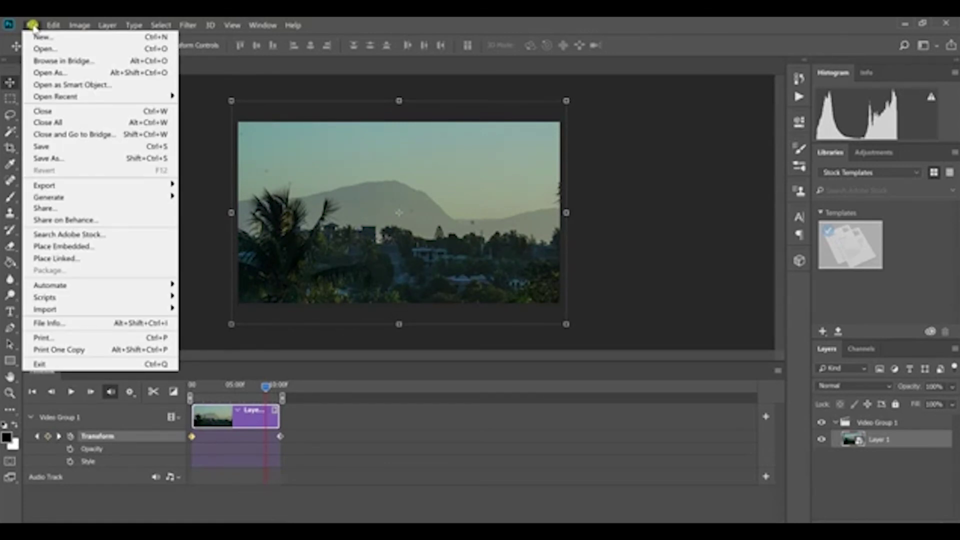
left_click(86, 185)
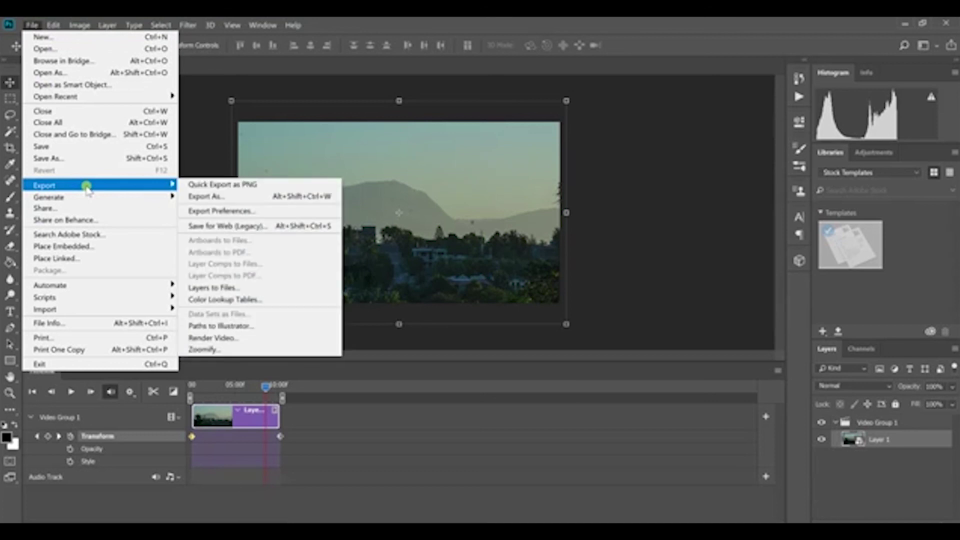
left_click(225, 337)
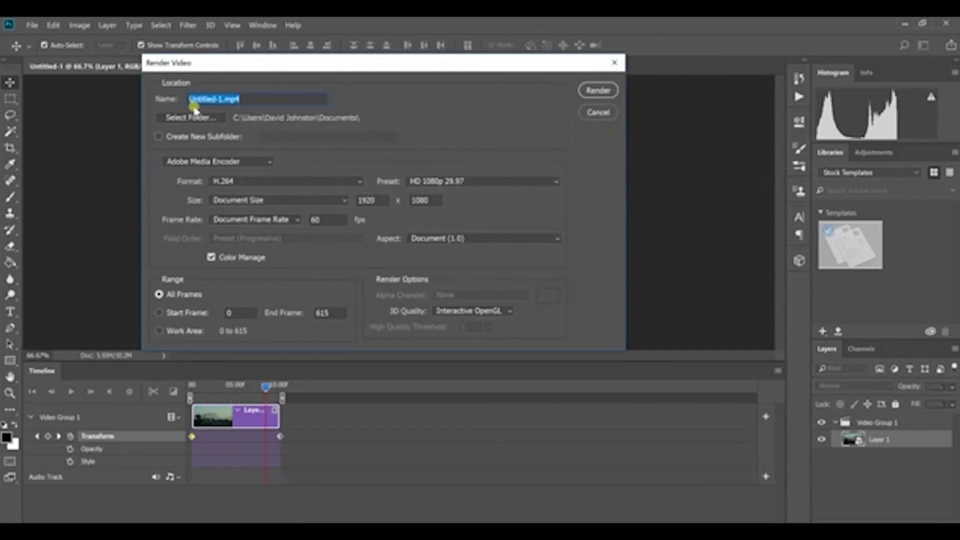
left_click_drag(223, 98, 151, 98)
type("TL")
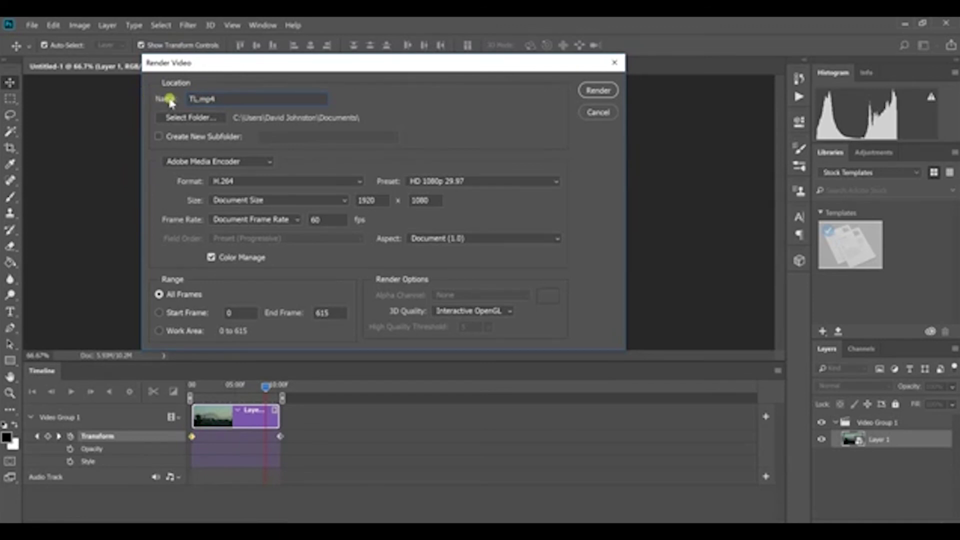
left_click(205, 120)
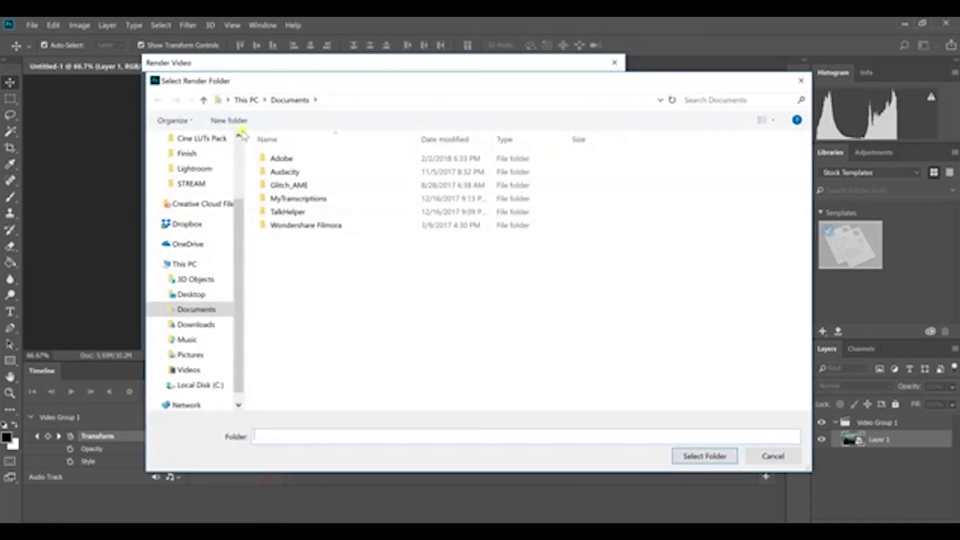
left_click(218, 296)
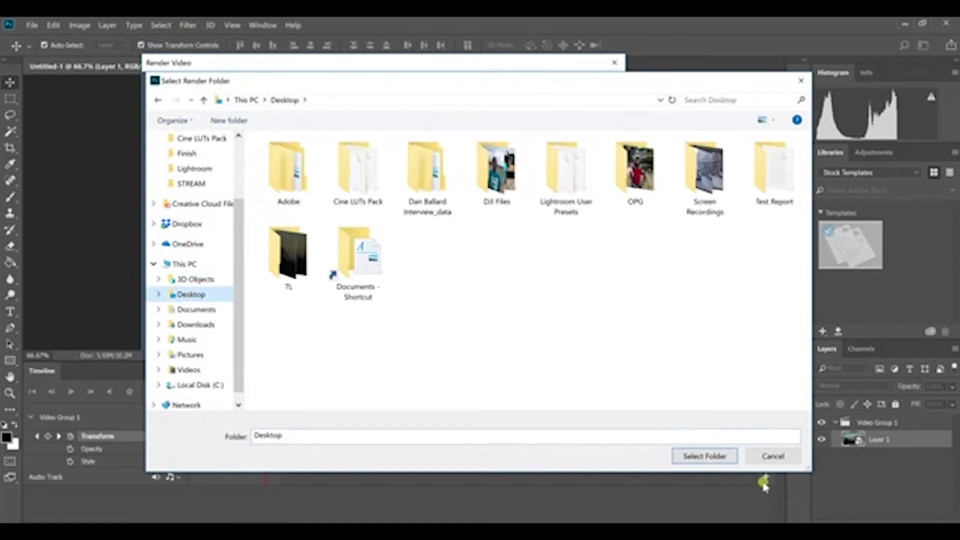
left_click(705, 456)
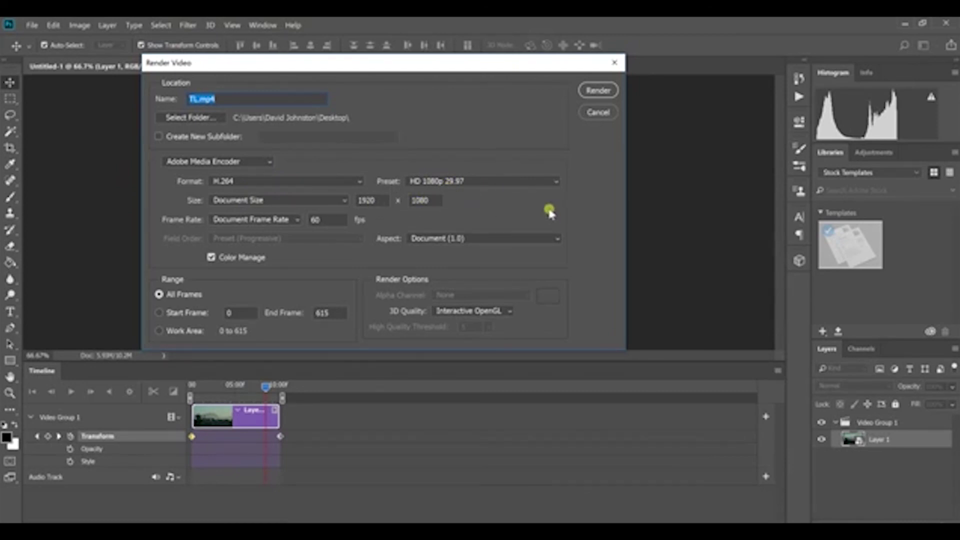
left_click(603, 90)
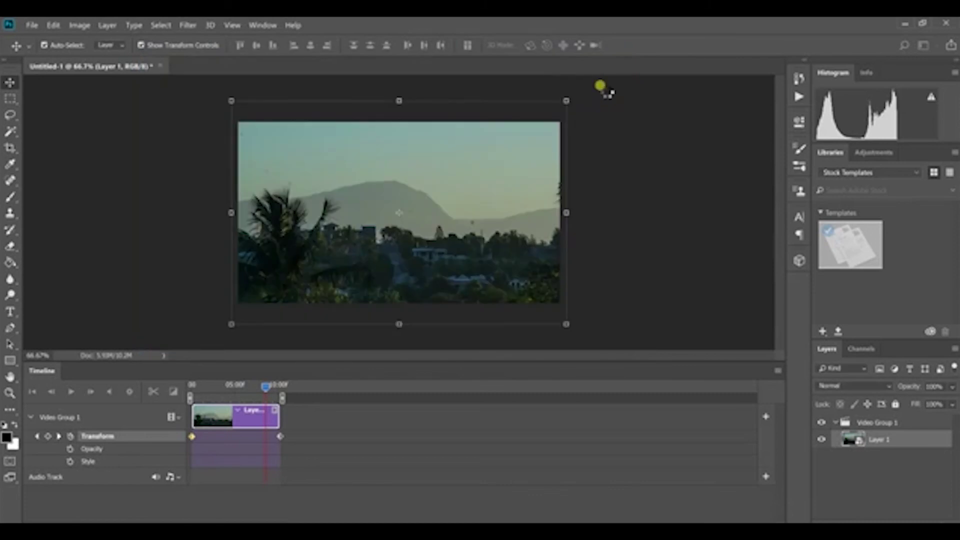